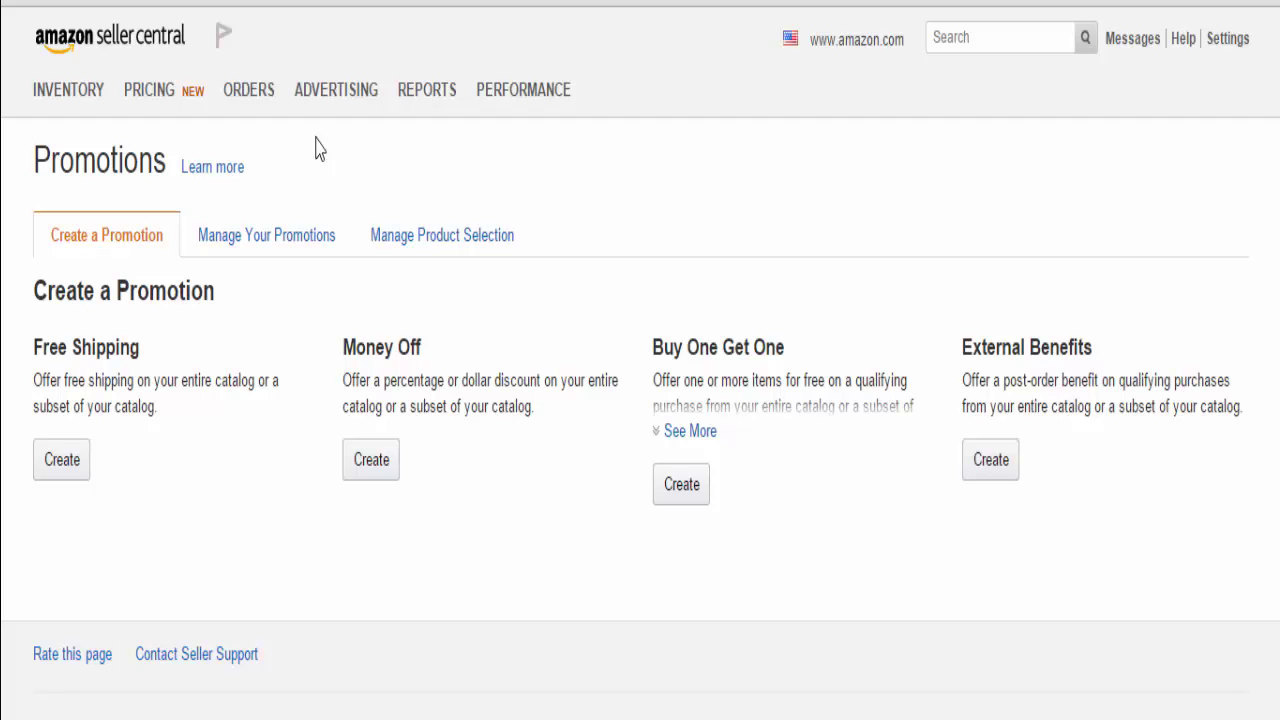
Go to the Promotions page under Advertising and start creating a Money Off promotion
{"action": "mouse_move", "coordinate": [344, 96]}
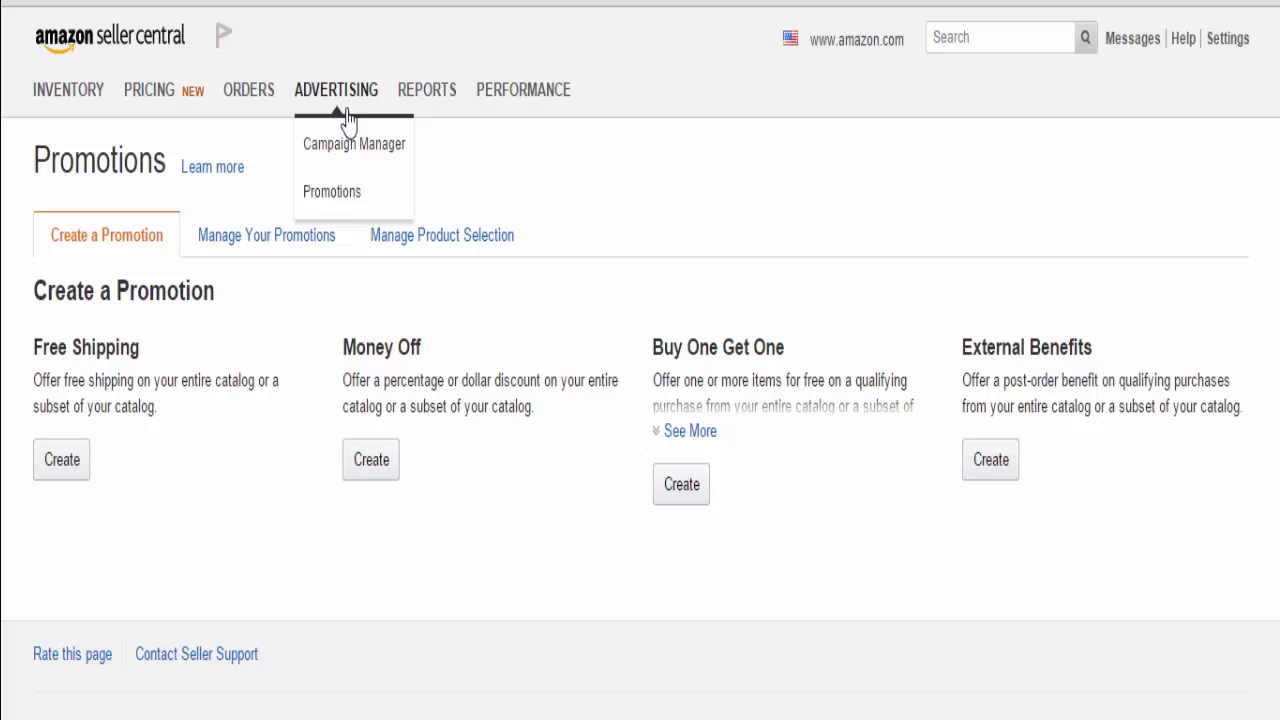
{"action": "left_click", "coordinate": [343, 203]}
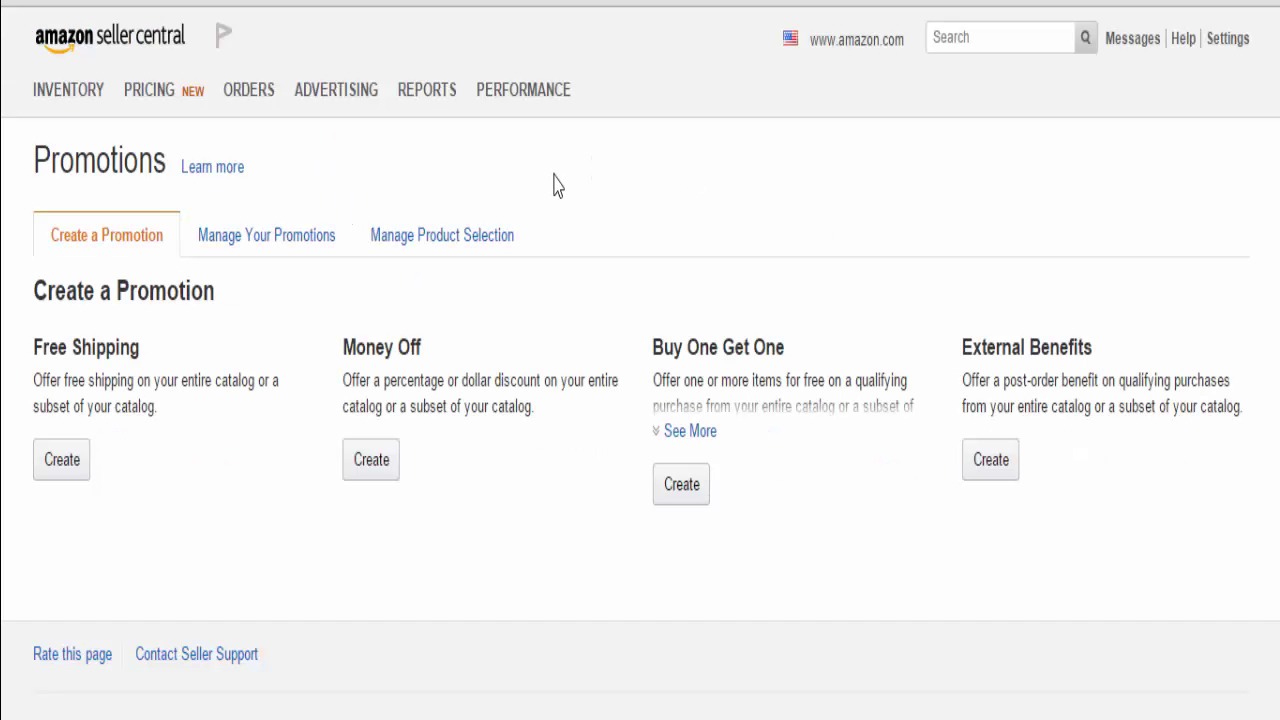
{"action": "left_click", "coordinate": [379, 462]}
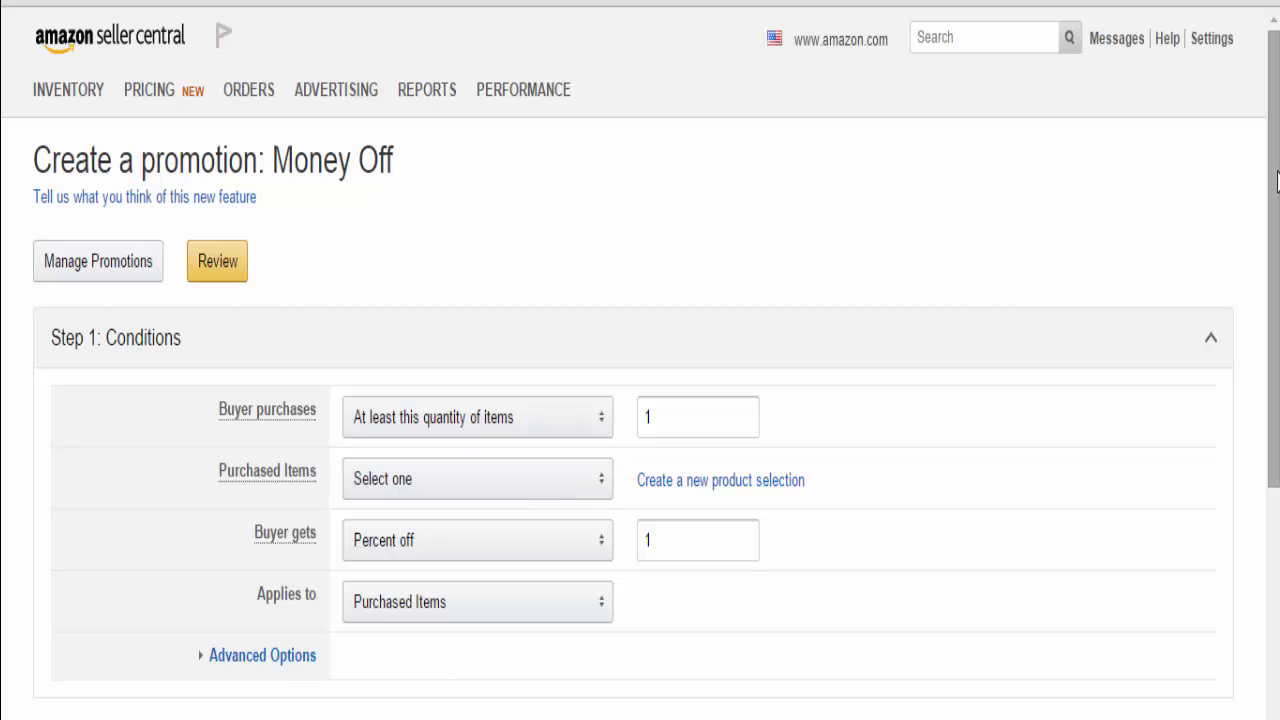
{"action": "mouse_move", "coordinate": [1277, 180]}
{"action": "left_mouse_down"}
{"action": "mouse_move", "coordinate": [1277, 388]}
{"action": "mouse_move", "coordinate": [1277, 182]}
{"action": "left_mouse_up"}
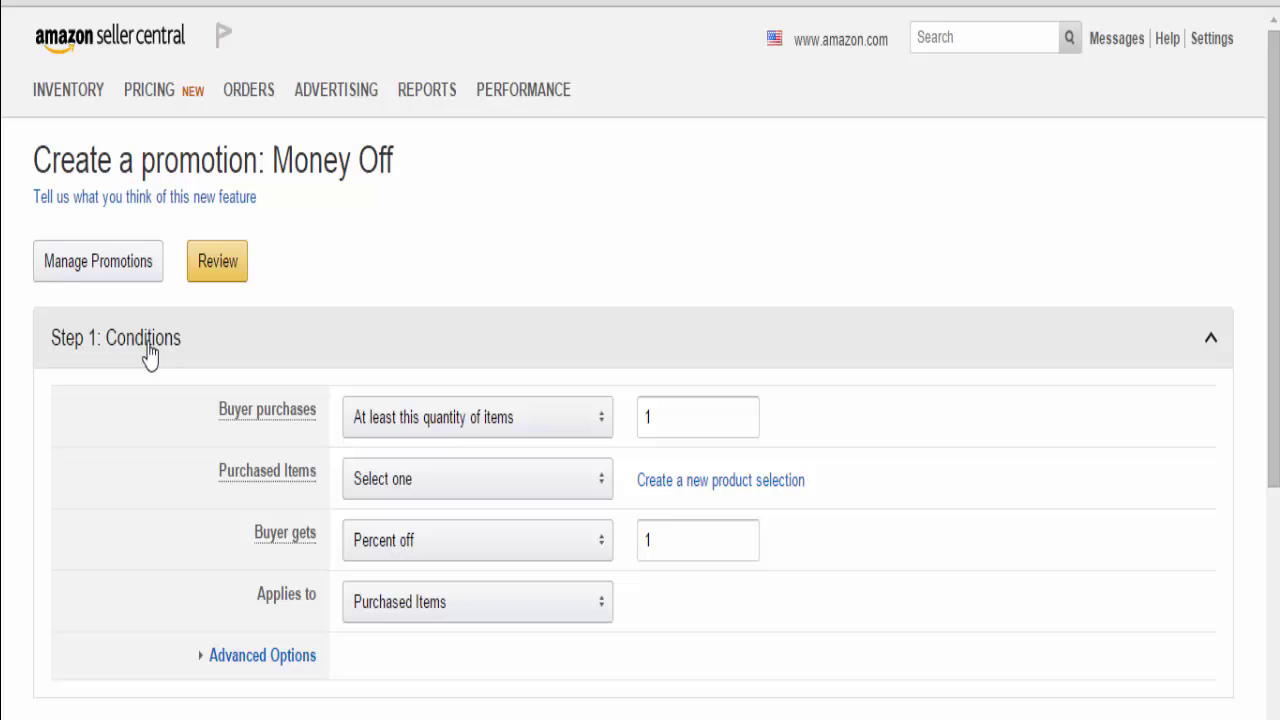
{"action": "mouse_move", "coordinate": [280, 420]}
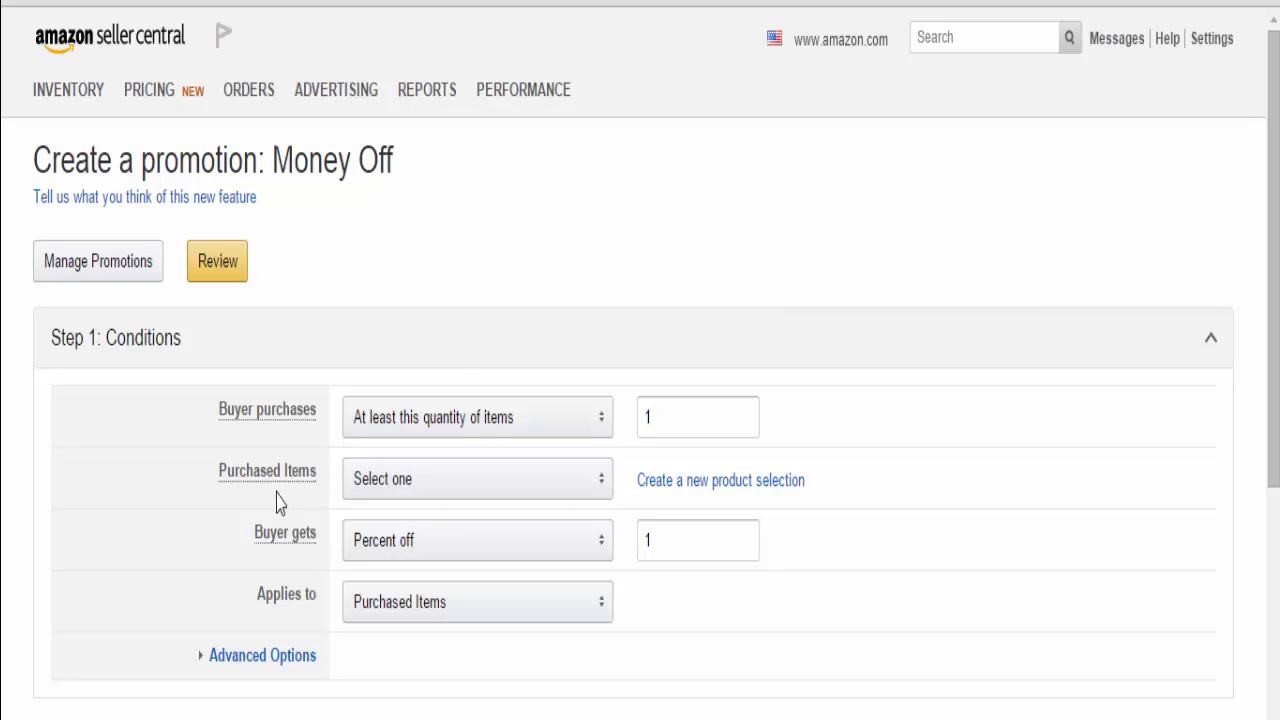
{"action": "mouse_move", "coordinate": [280, 491]}
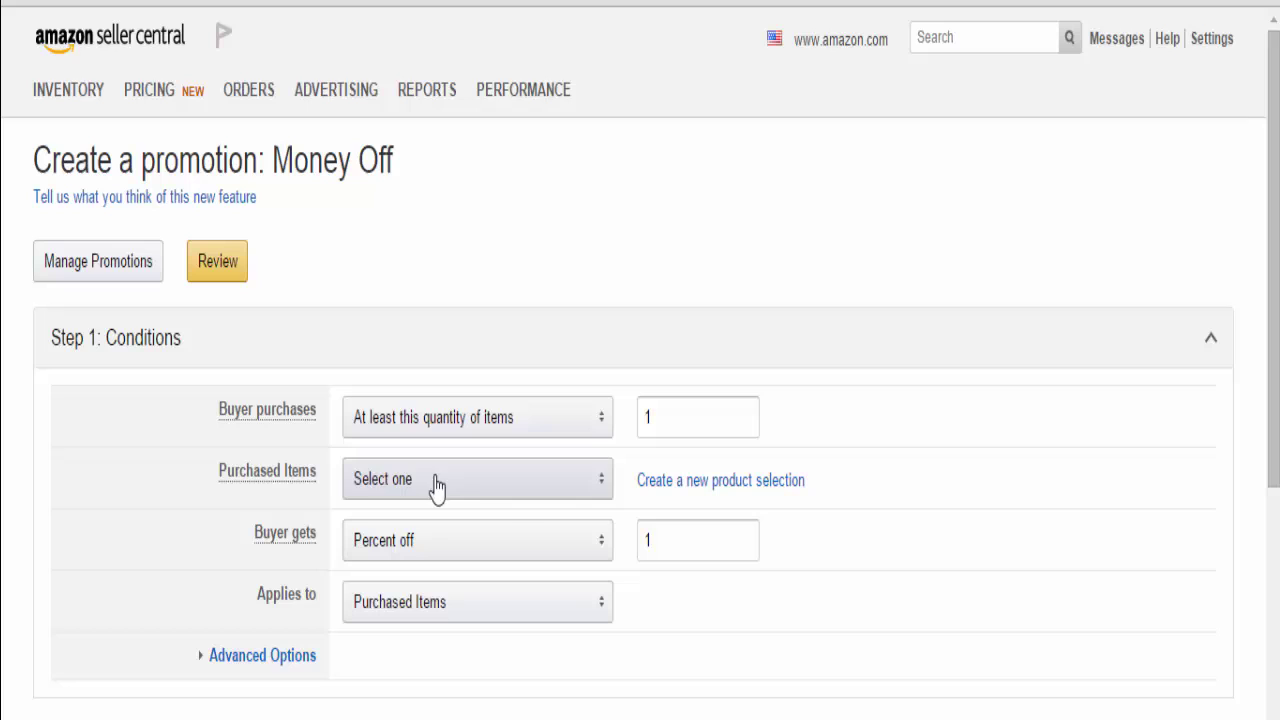
Start a new product selection for the purchased items, using the SKU List type
{"action": "left_click", "coordinate": [667, 490]}
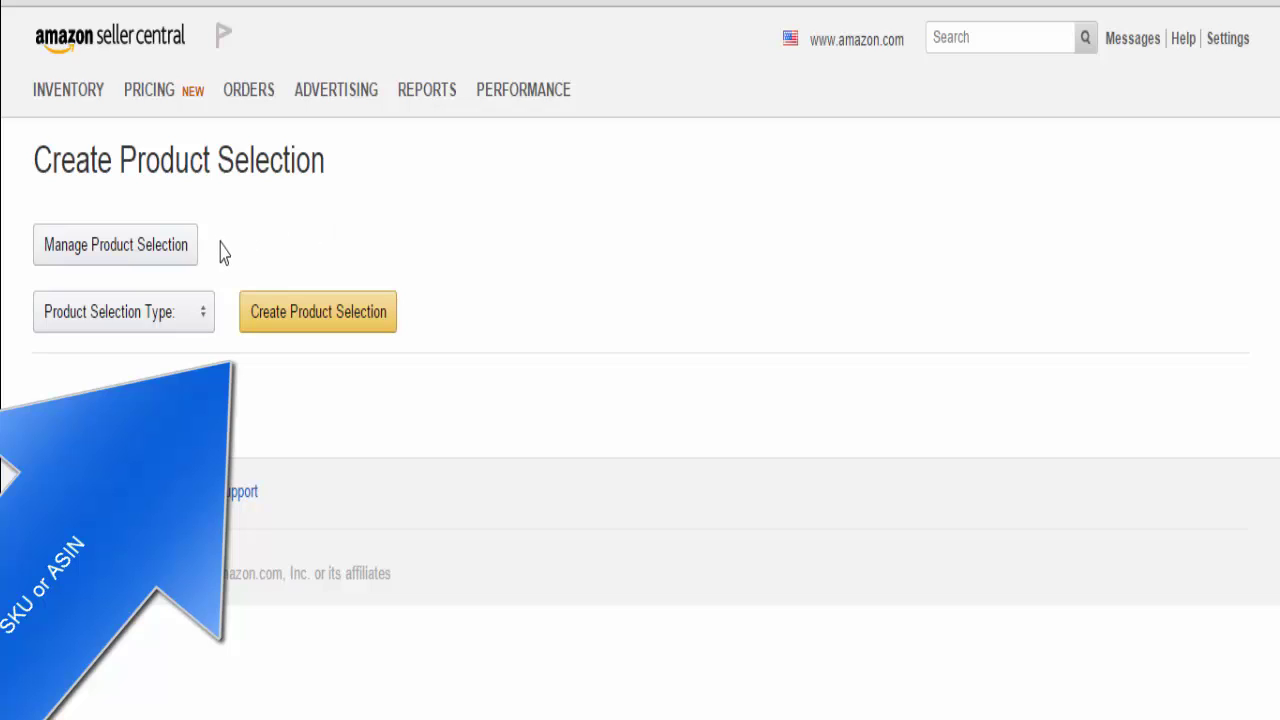
{"action": "left_click", "coordinate": [187, 315]}
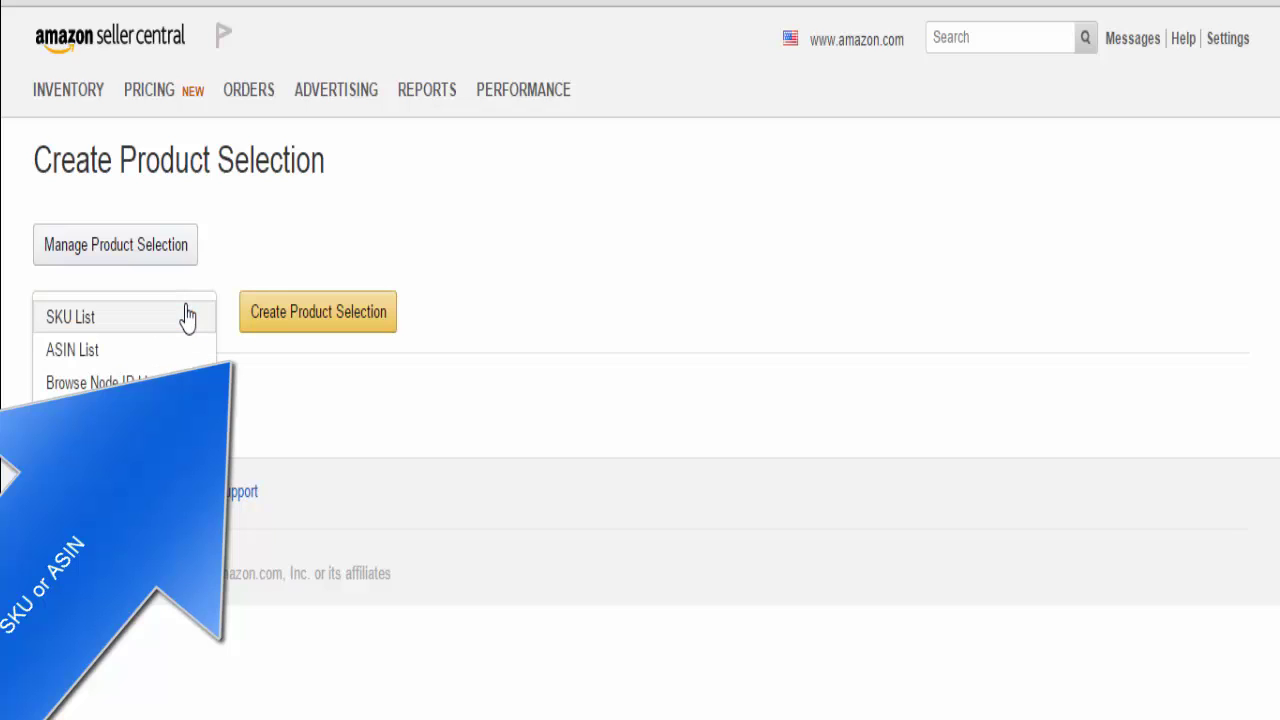
{"action": "left_click", "coordinate": [82, 327]}
{"action": "left_click", "coordinate": [306, 337]}
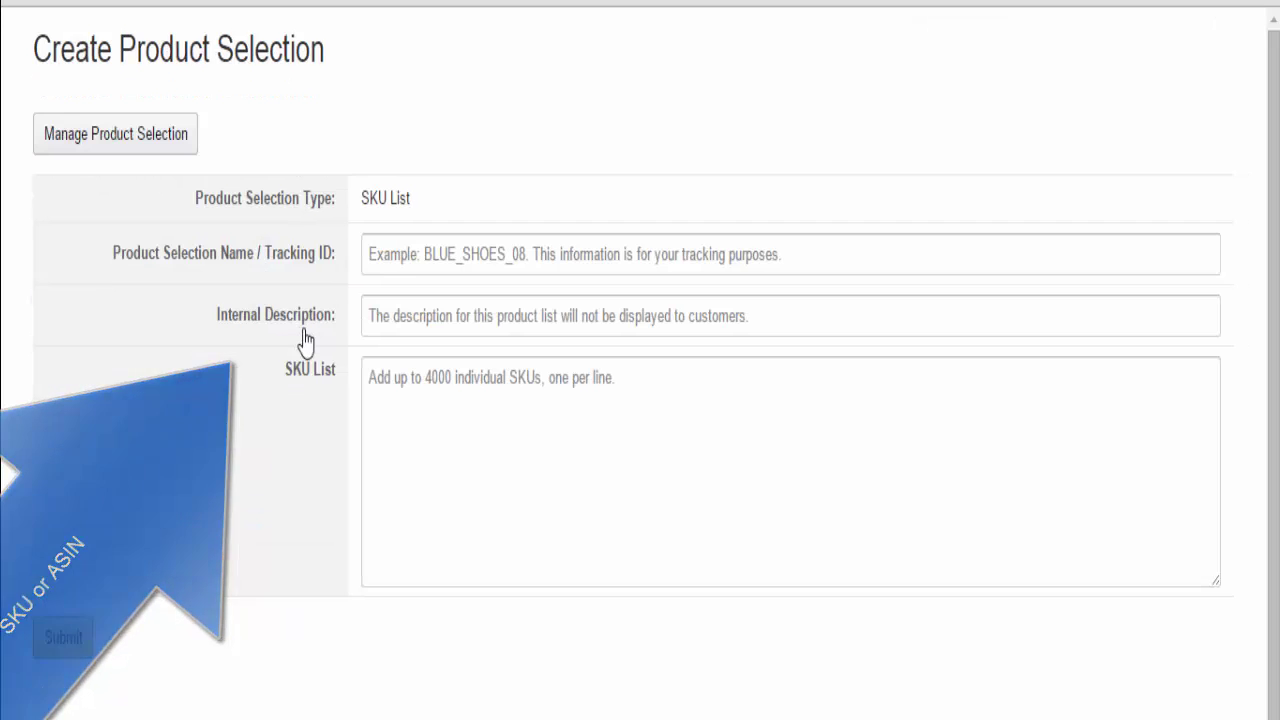
{"action": "scroll", "coordinate": [306, 337], "scroll_direction": "up", "scroll_amount": 1}
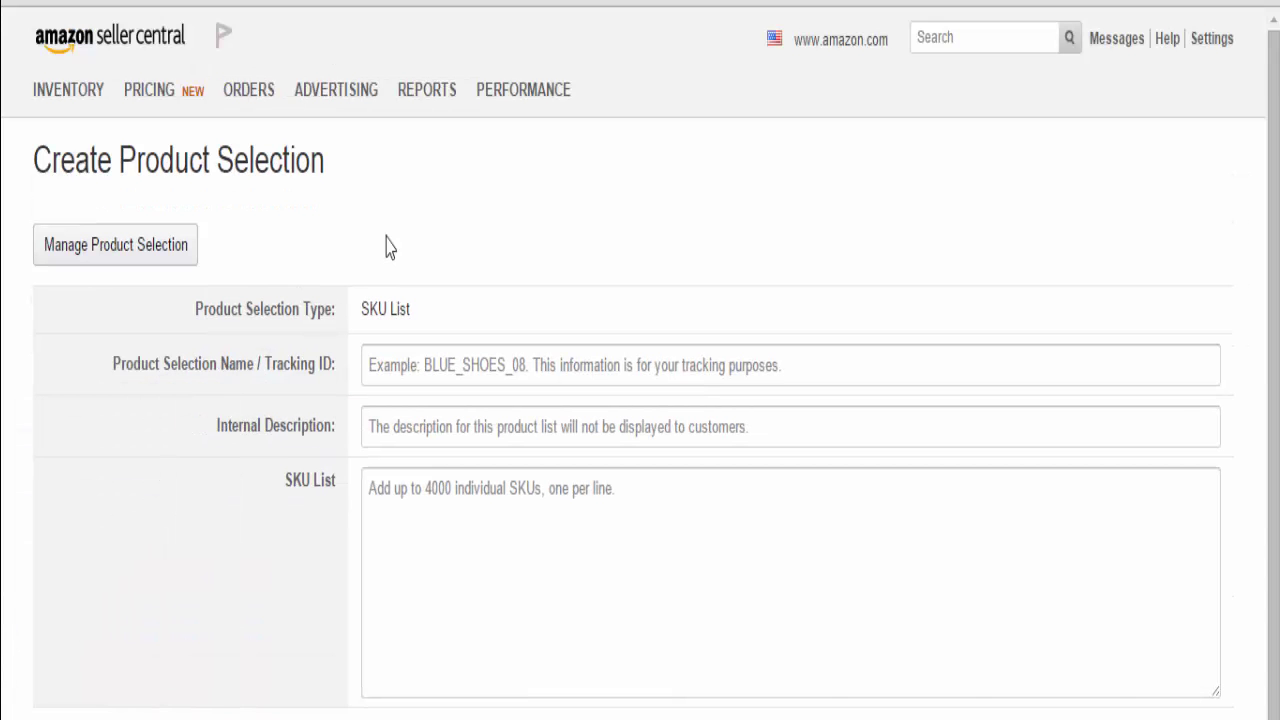
Examine the internal description and SKU list fields, and return to the Money Off promotion form
{"action": "left_click", "coordinate": [399, 430]}
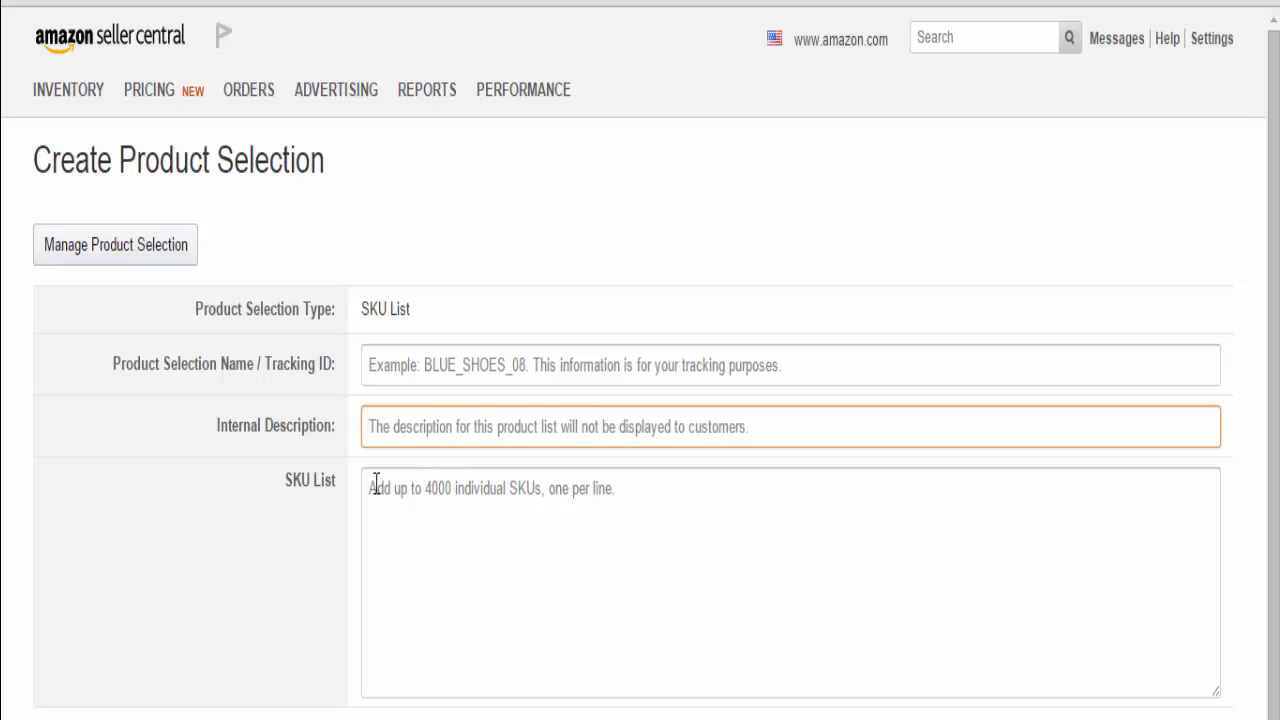
{"action": "left_click", "coordinate": [405, 512]}
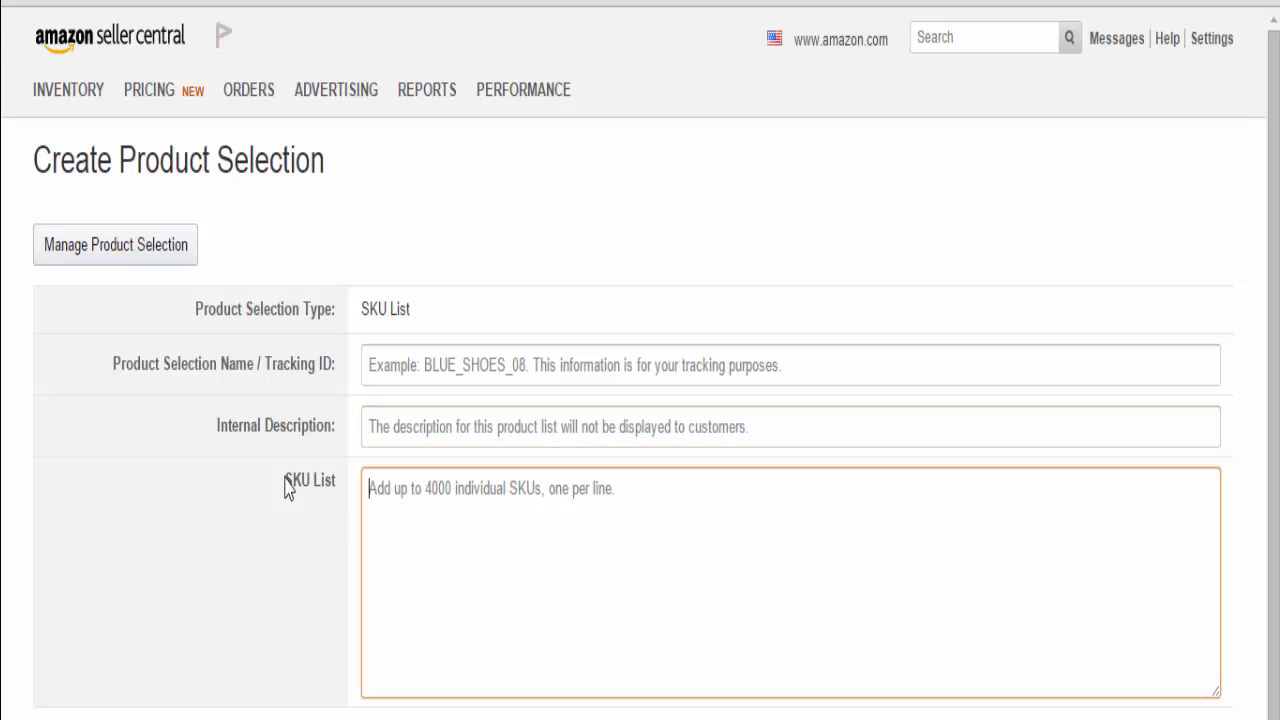
{"action": "mouse_move", "coordinate": [76, 100]}
{"action": "left_click", "coordinate": [606, 5]}
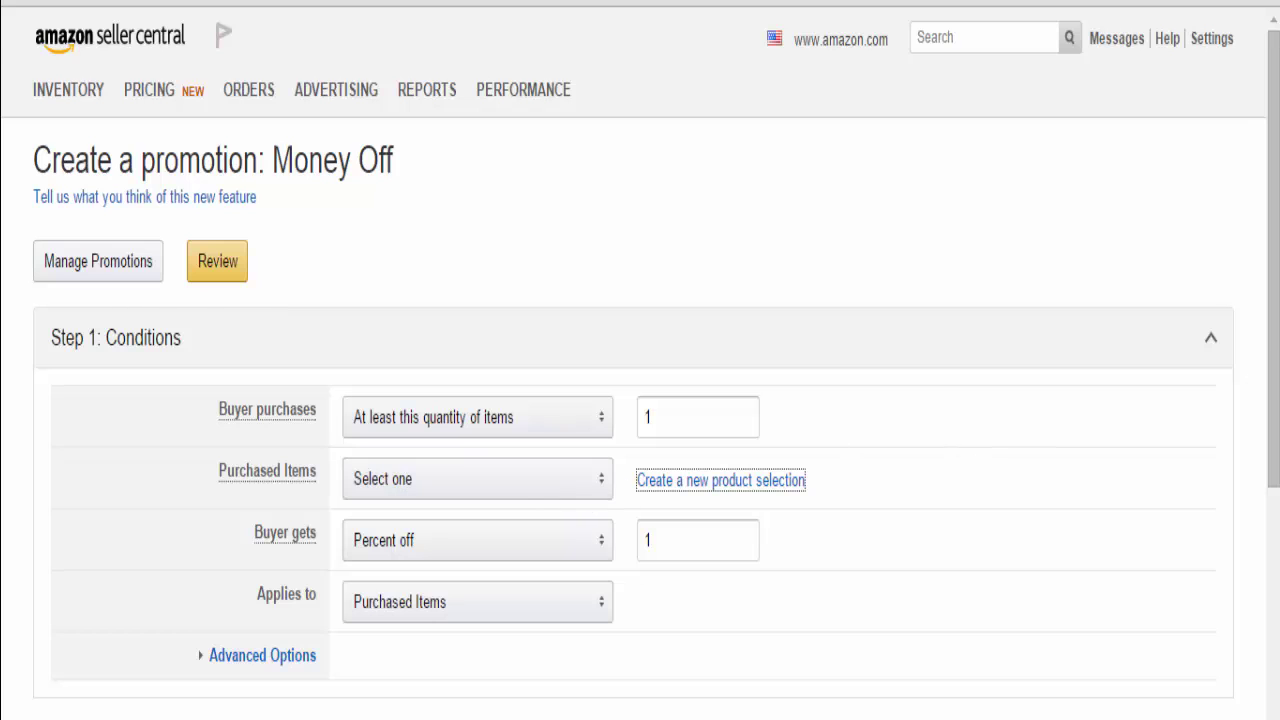
Set the buyer's discount to Amount off (in $) with a value of 34
{"action": "left_click_drag", "start_coordinate": [1276, 380], "coordinate": [1262, 500]}
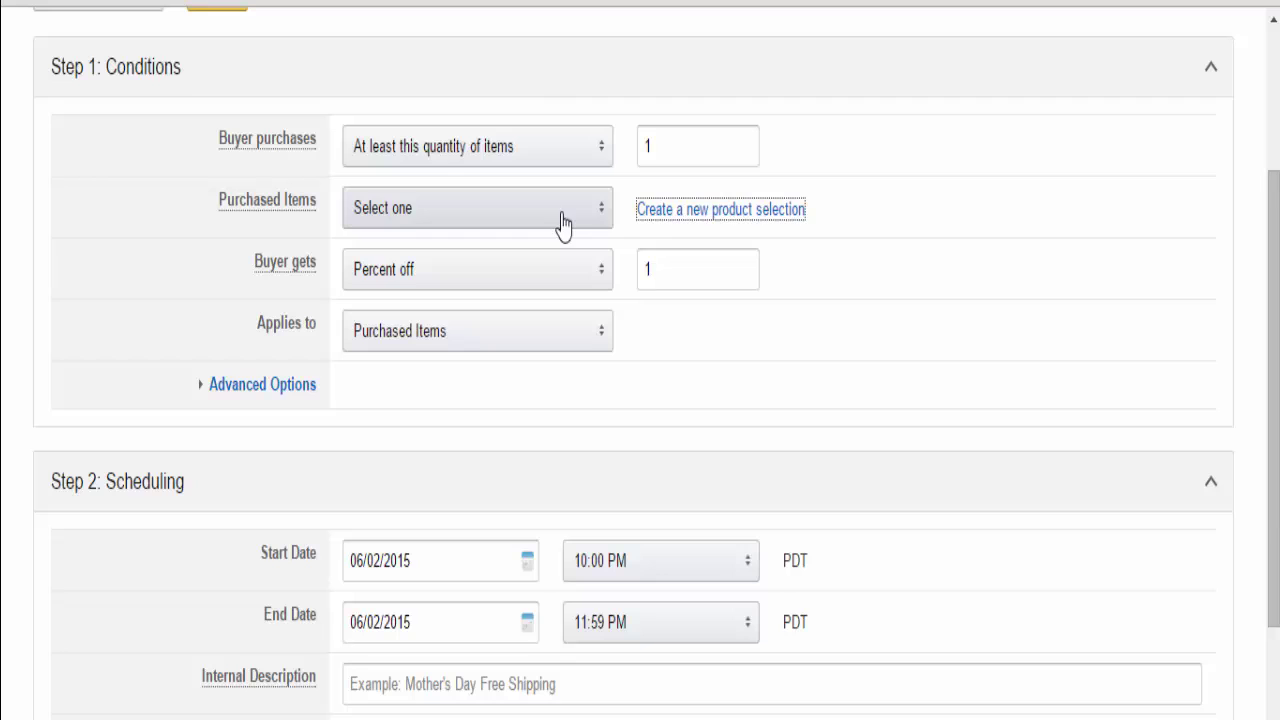
{"action": "left_click", "coordinate": [543, 276]}
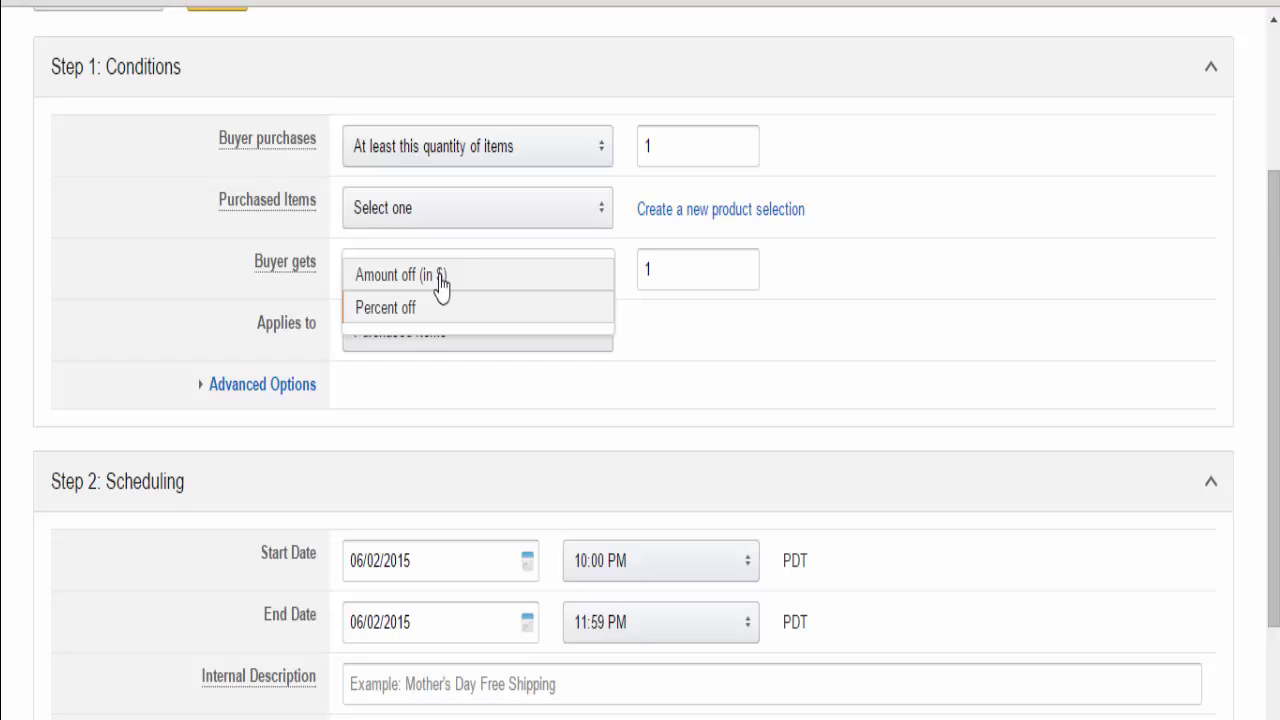
{"action": "left_click", "coordinate": [440, 280]}
{"action": "left_click", "coordinate": [694, 278]}
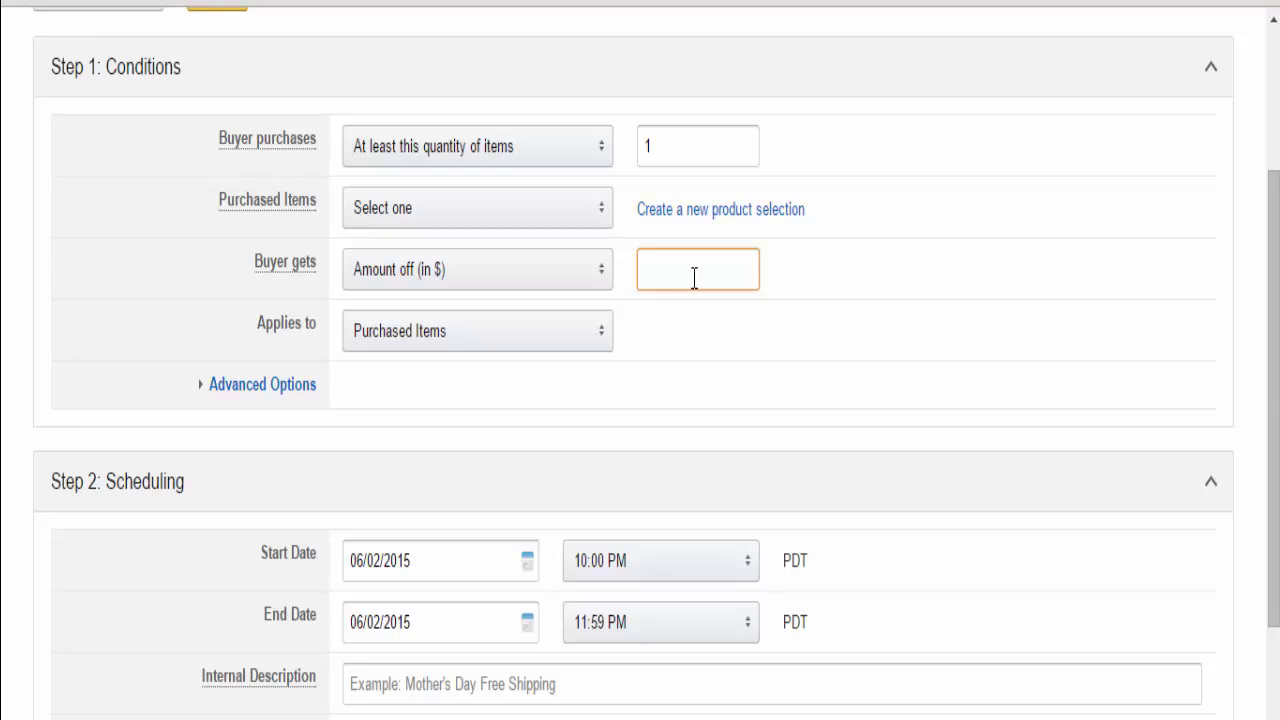
{"action": "left_click", "coordinate": [697, 334]}
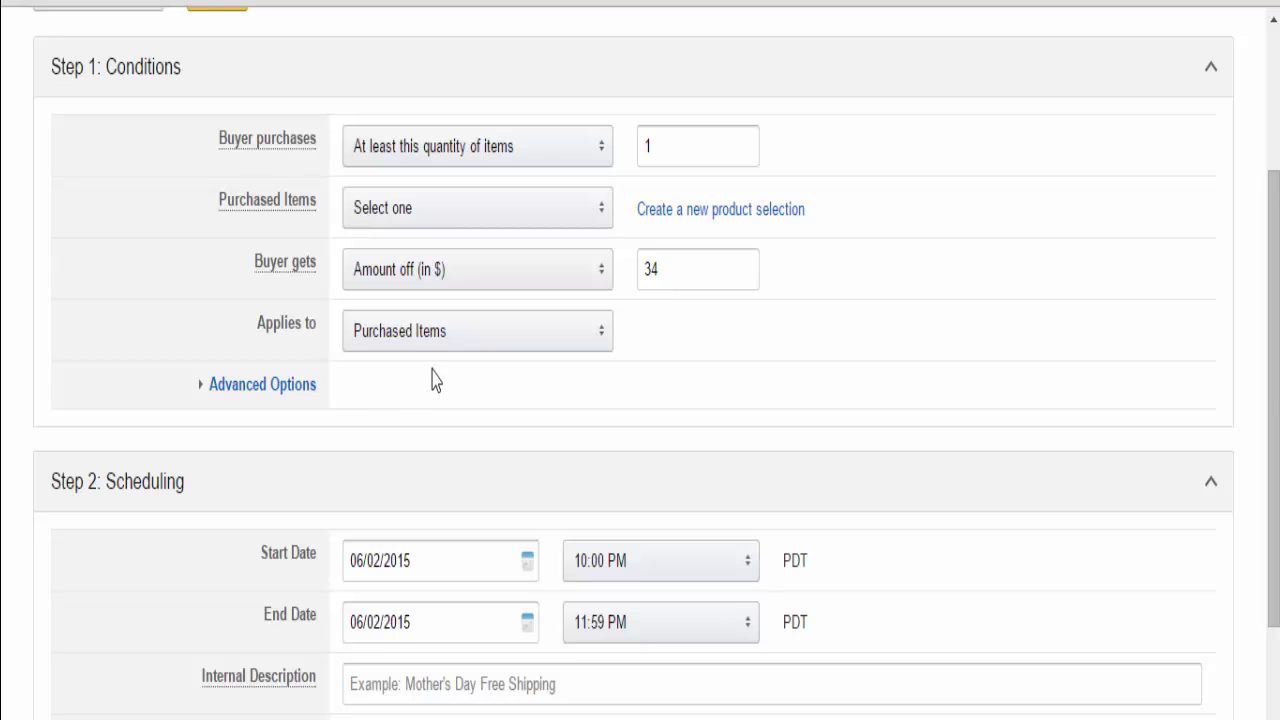
Check the Applies to choices and view the tier and exclusion settings in the Advanced Options, leaving them collapsed
{"action": "left_click", "coordinate": [457, 348]}
{"action": "left_click", "coordinate": [460, 345]}
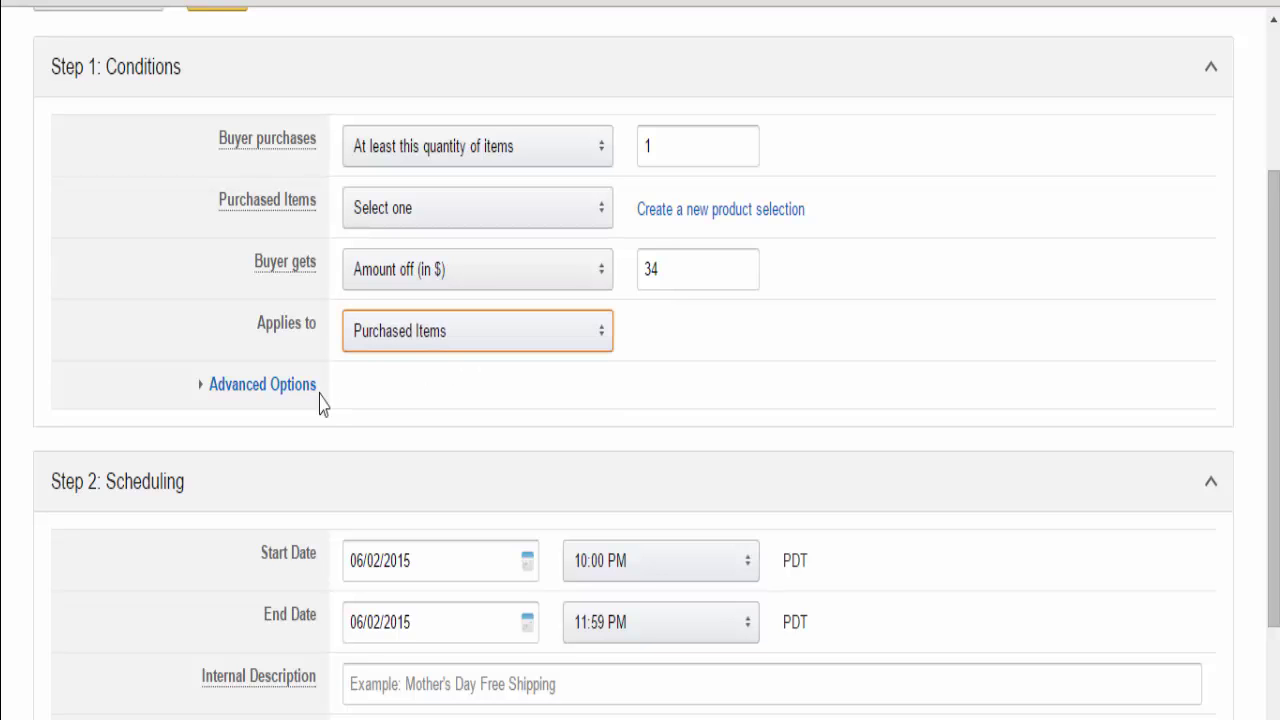
{"action": "left_click", "coordinate": [284, 404]}
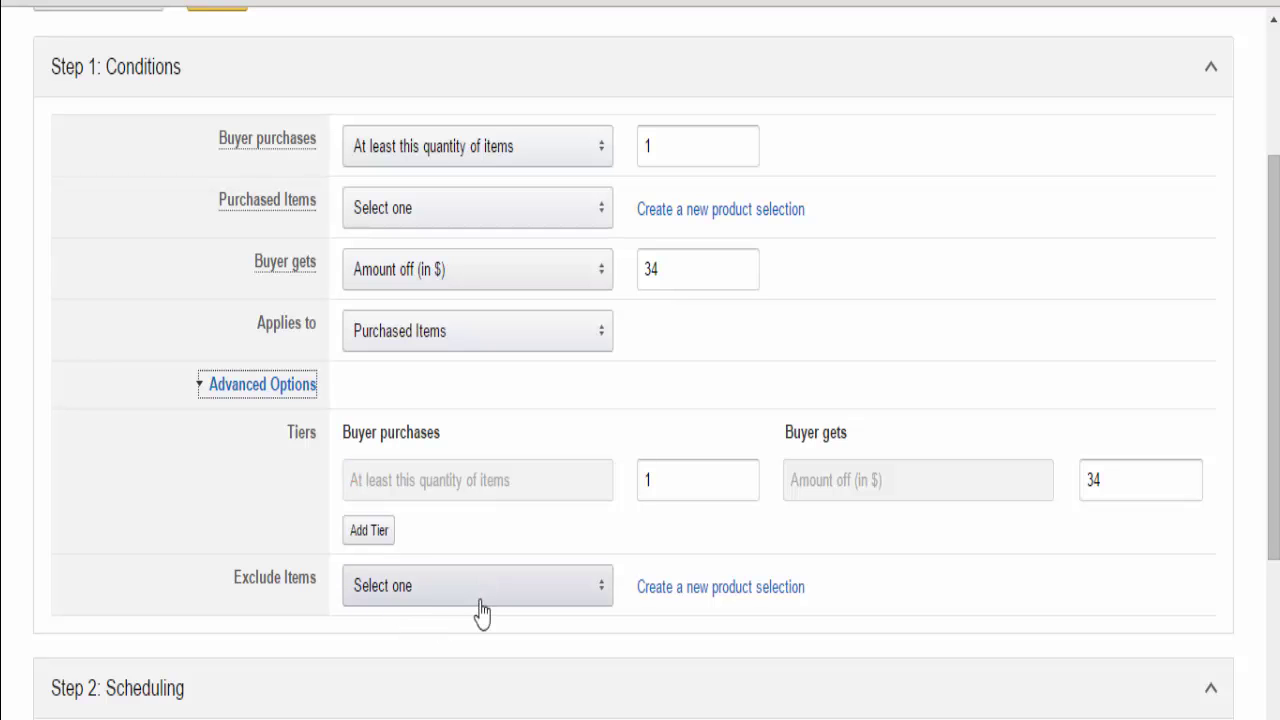
{"action": "left_click", "coordinate": [265, 392]}
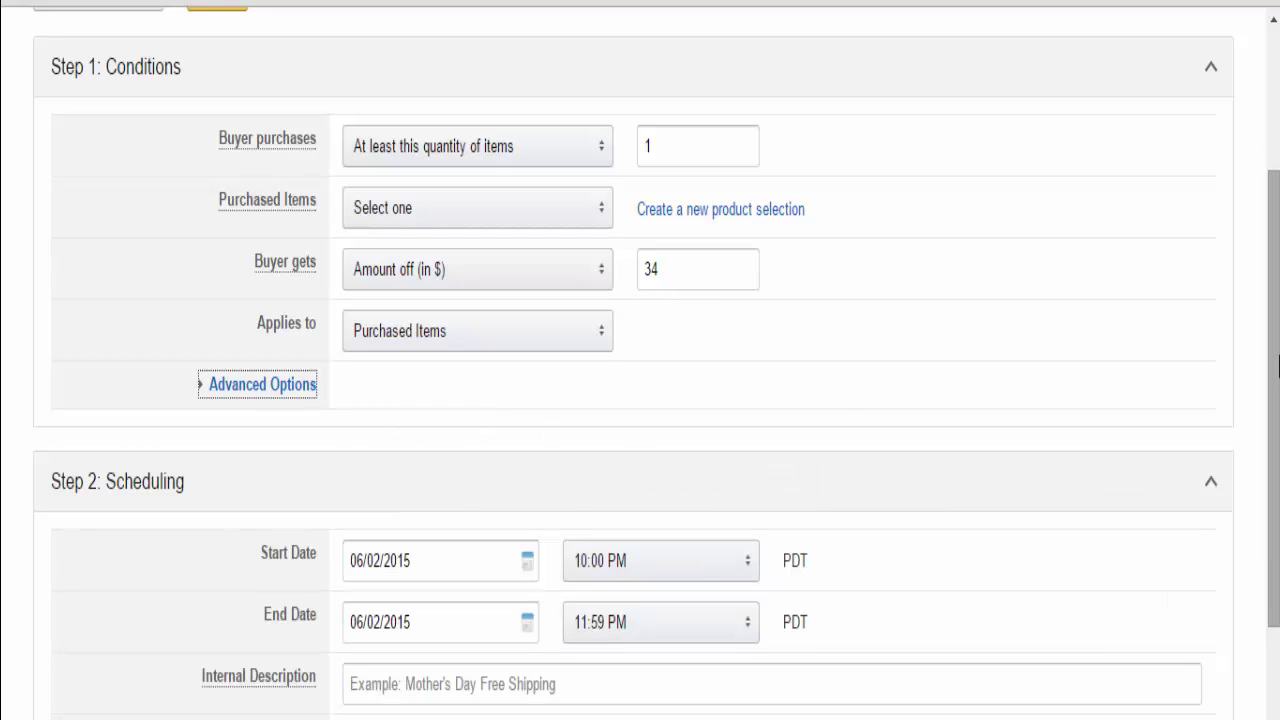
Examine the start date, start time and end date choices in the Scheduling section
{"action": "scroll", "coordinate": [1275, 365], "scroll_direction": "down", "scroll_amount": 3}
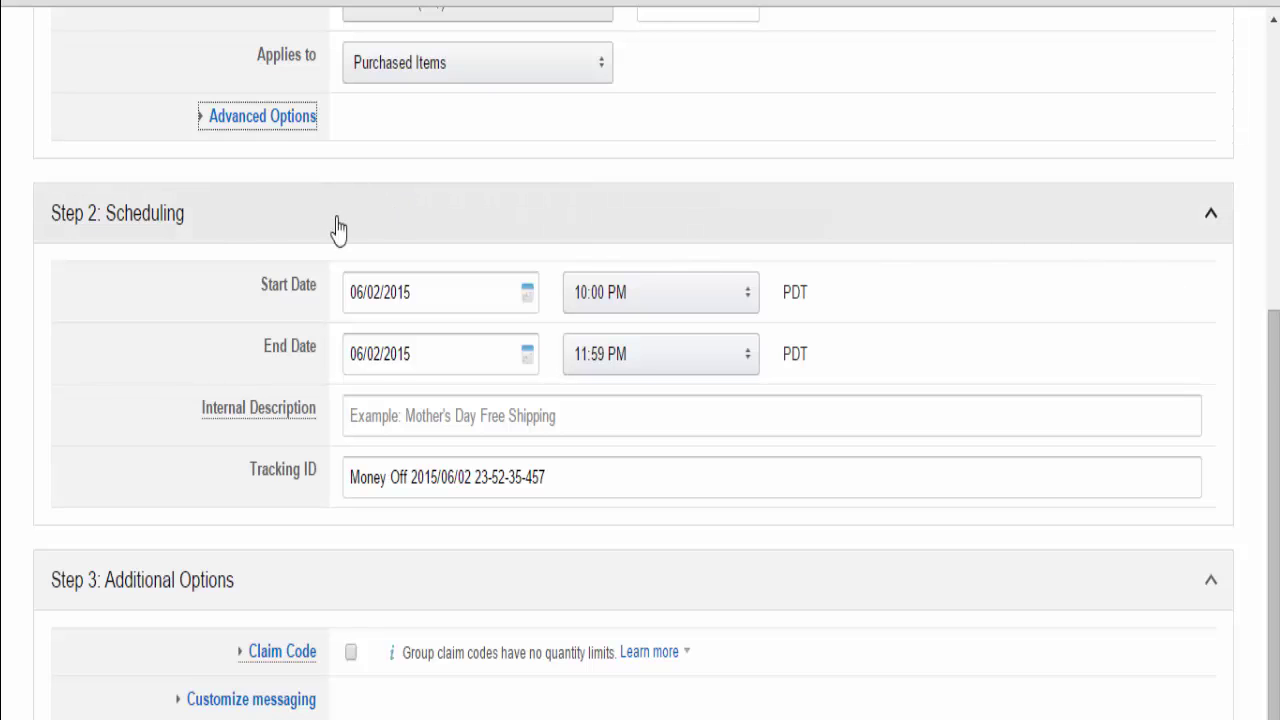
{"action": "left_click", "coordinate": [474, 294]}
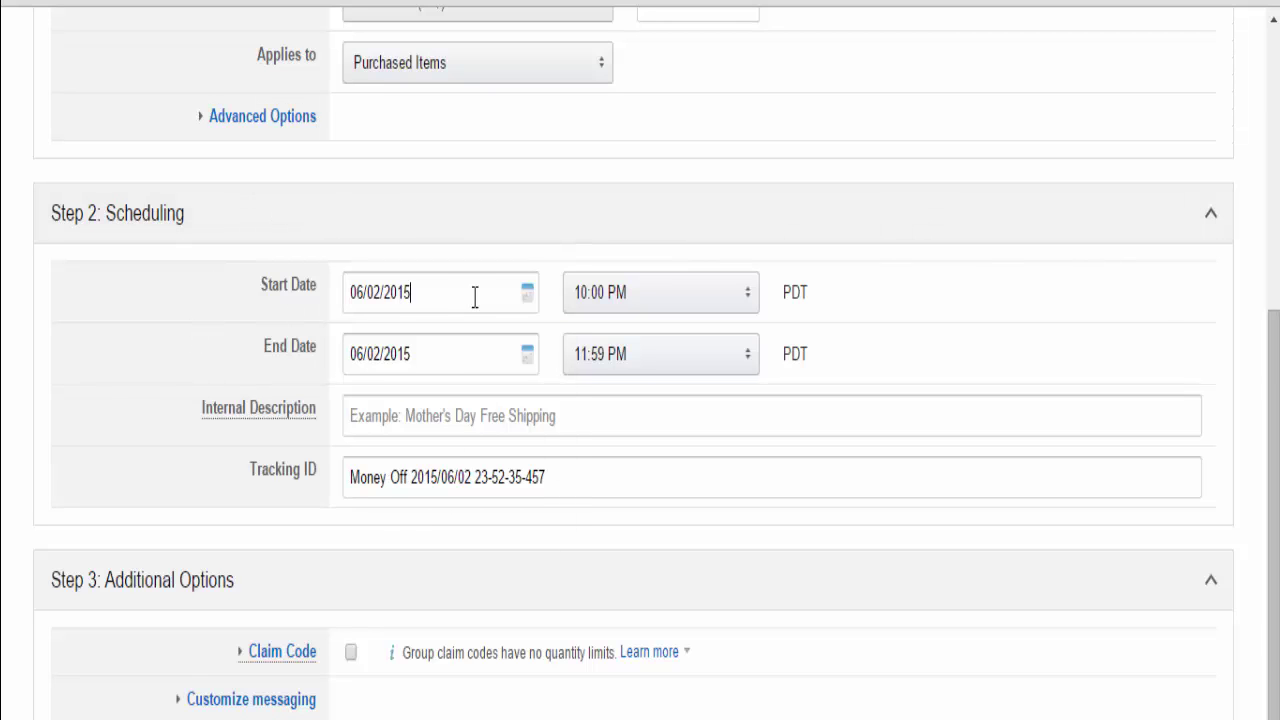
{"action": "left_click", "coordinate": [543, 263]}
{"action": "left_click", "coordinate": [630, 296]}
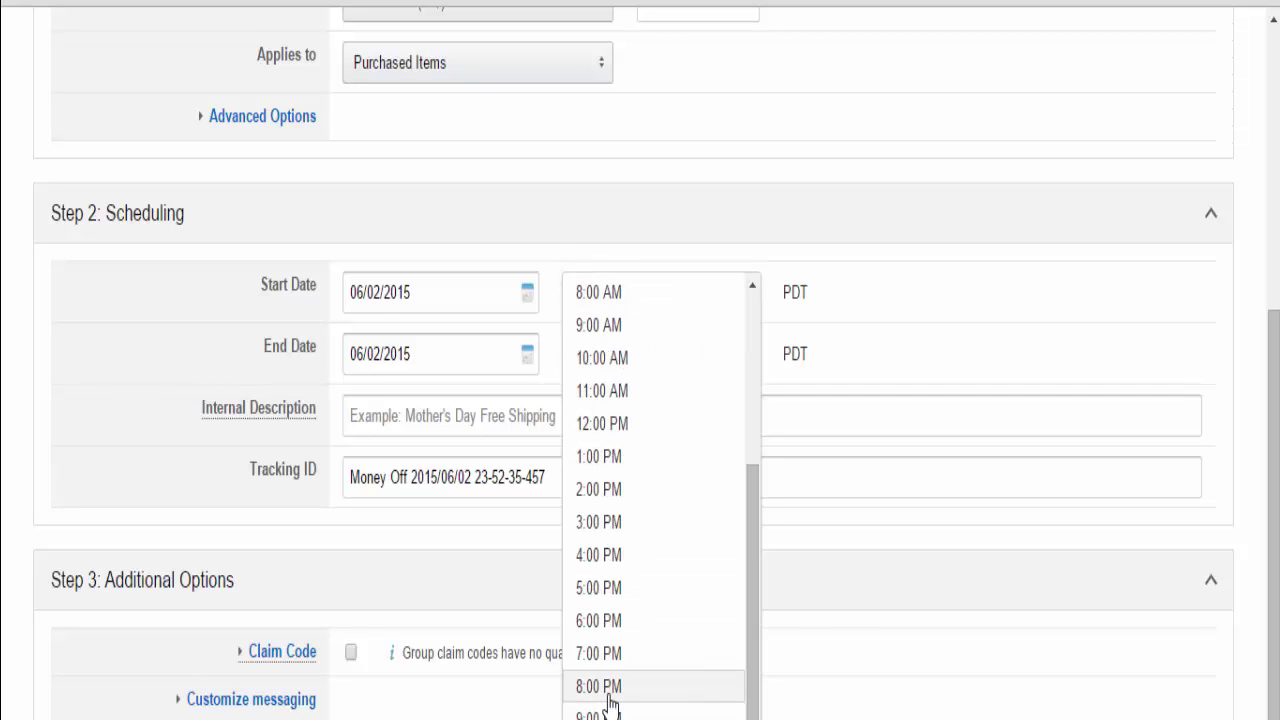
{"action": "left_click", "coordinate": [838, 255]}
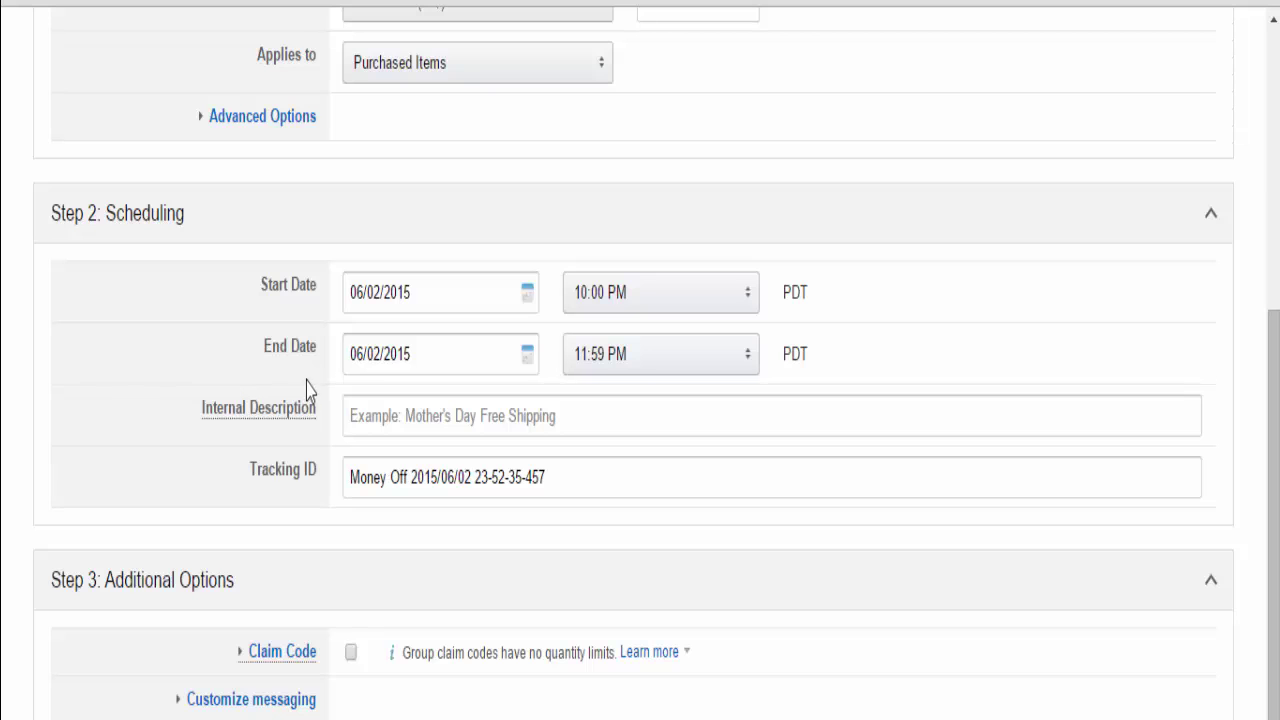
{"action": "left_click", "coordinate": [525, 361]}
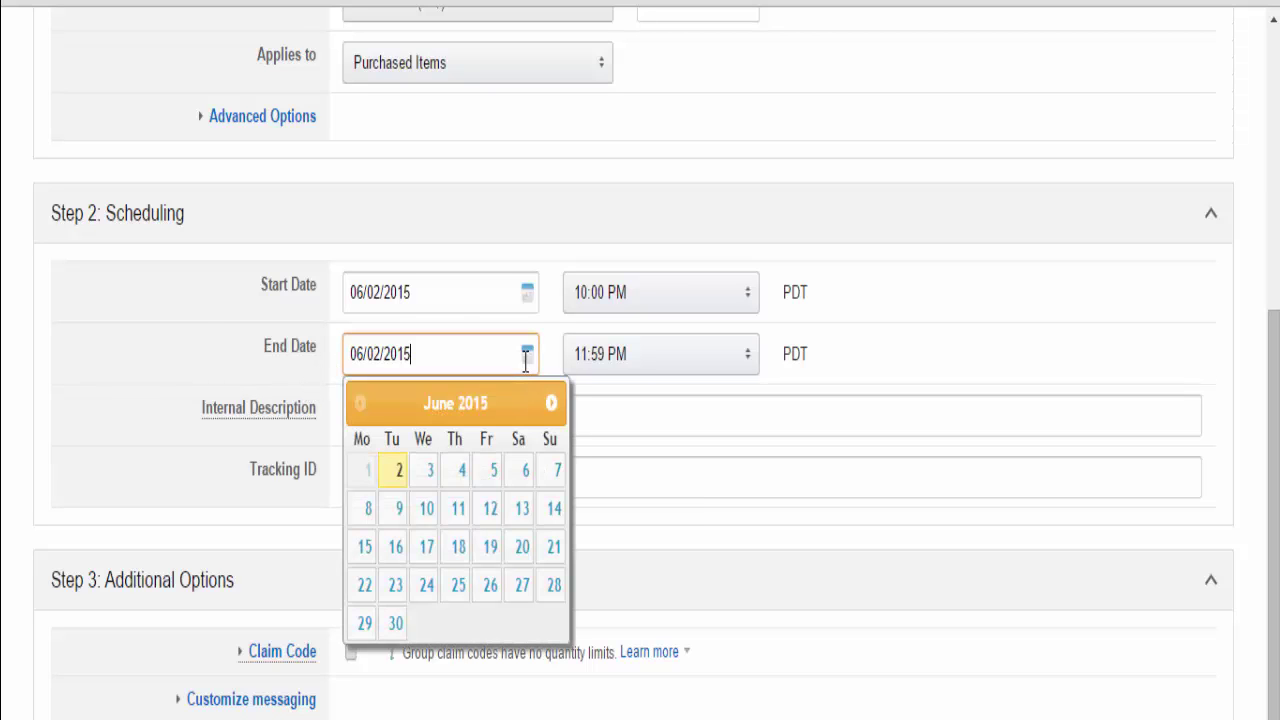
{"action": "left_click", "coordinate": [137, 433]}
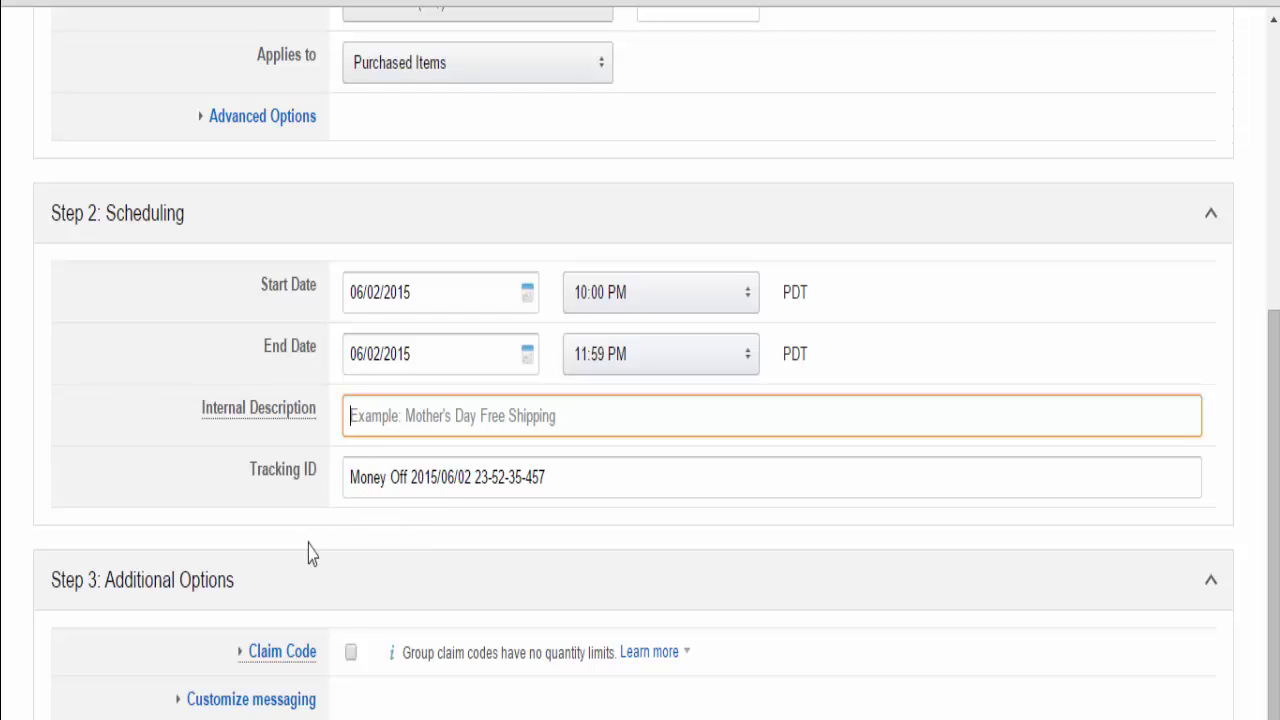
Enable a claim code for the promotion in the Additional Options section
{"action": "scroll", "coordinate": [1272, 450], "scroll_direction": "down", "scroll_amount": 2}
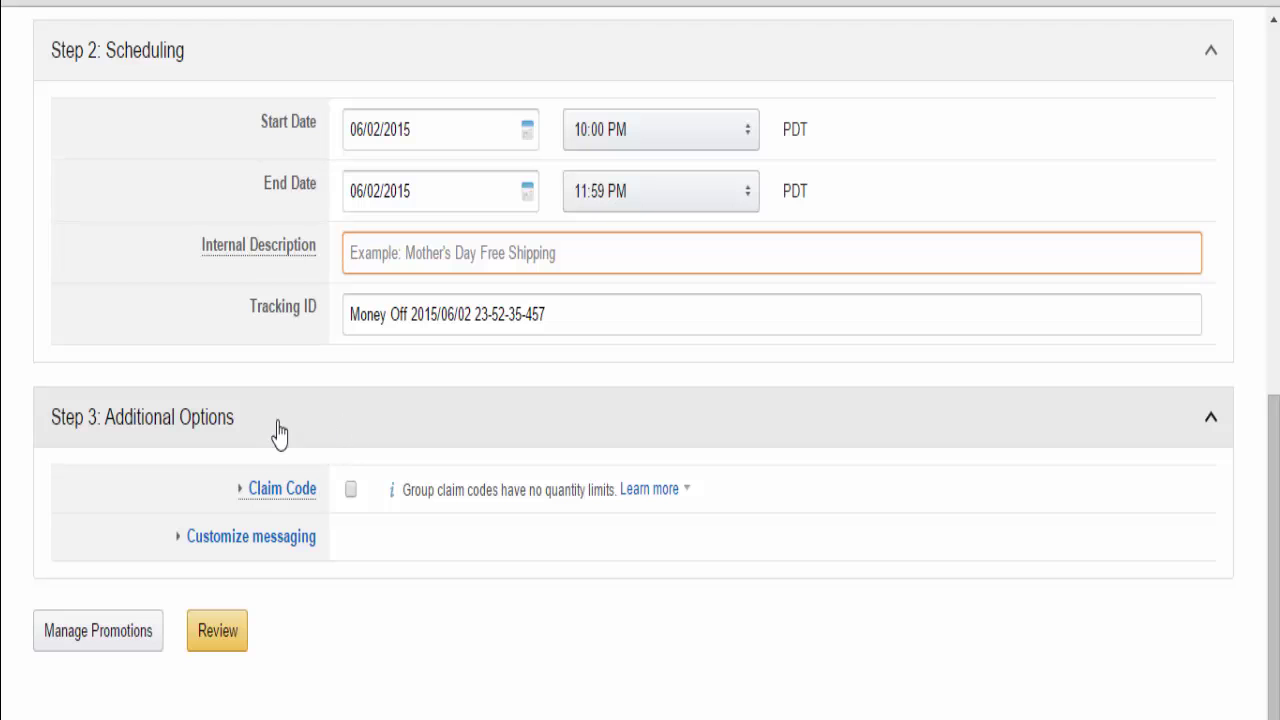
{"action": "left_click", "coordinate": [1255, 466]}
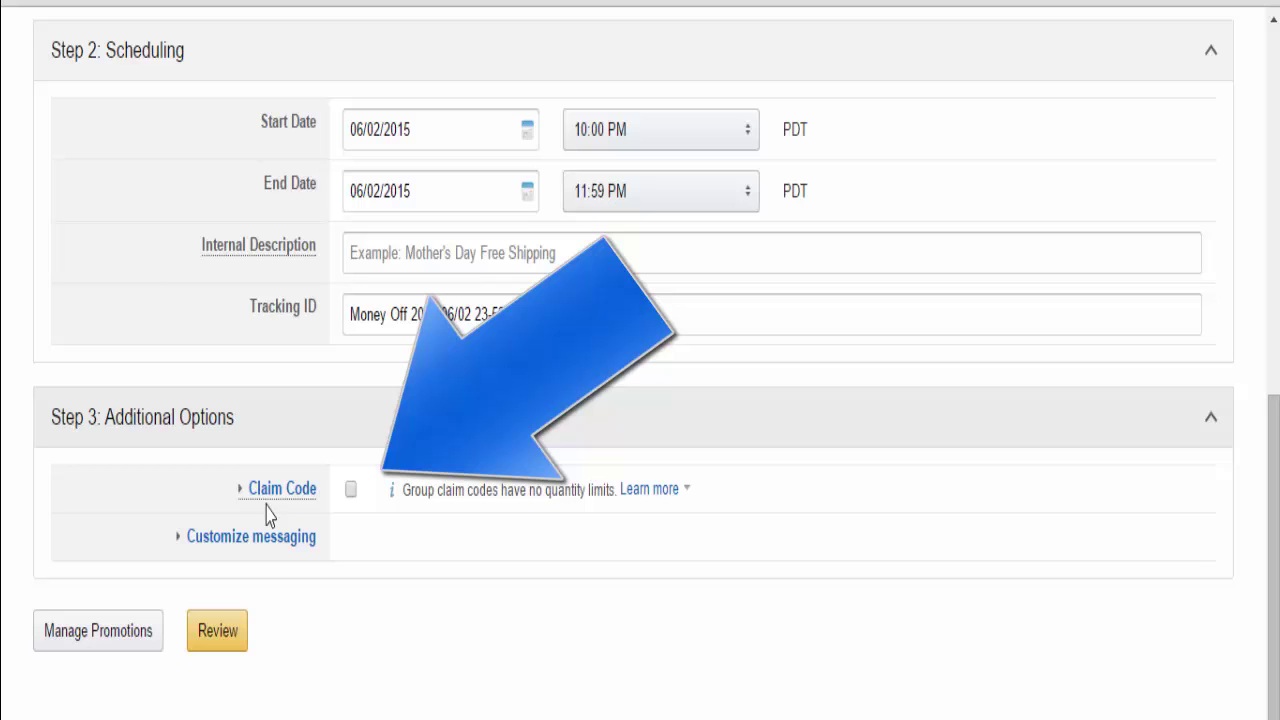
{"action": "mouse_move", "coordinate": [312, 505]}
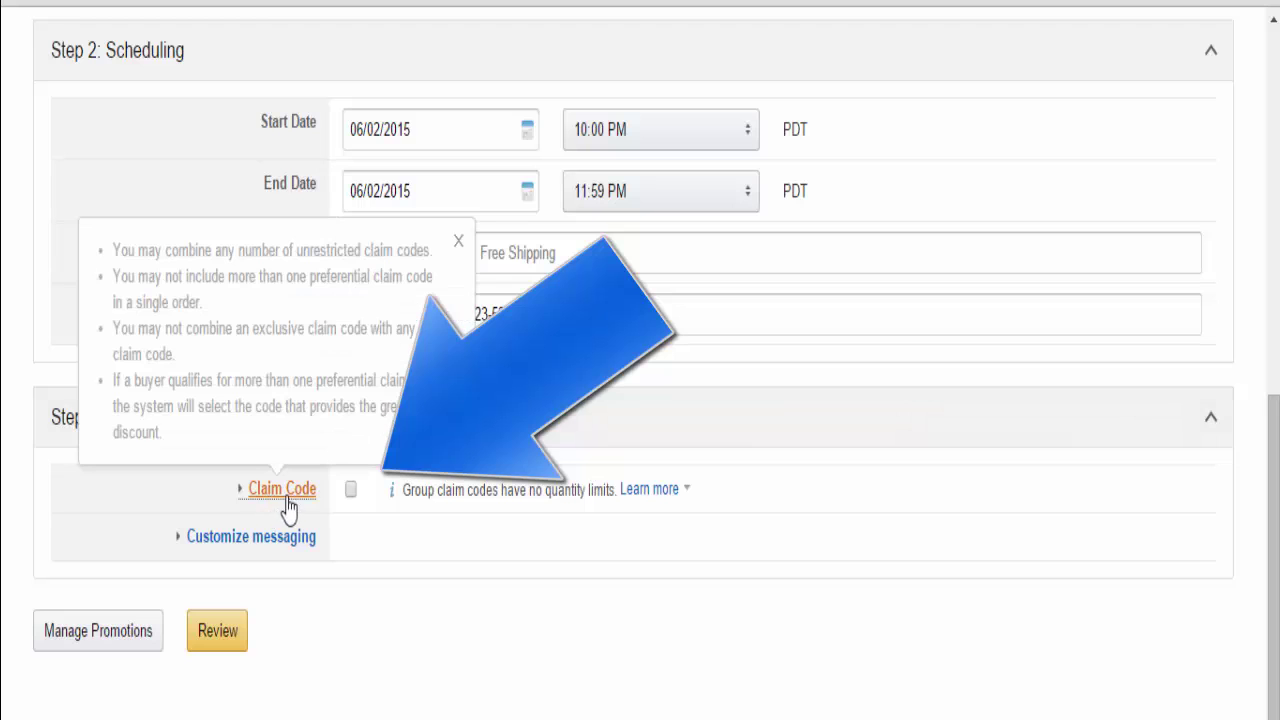
{"action": "left_click", "coordinate": [351, 490]}
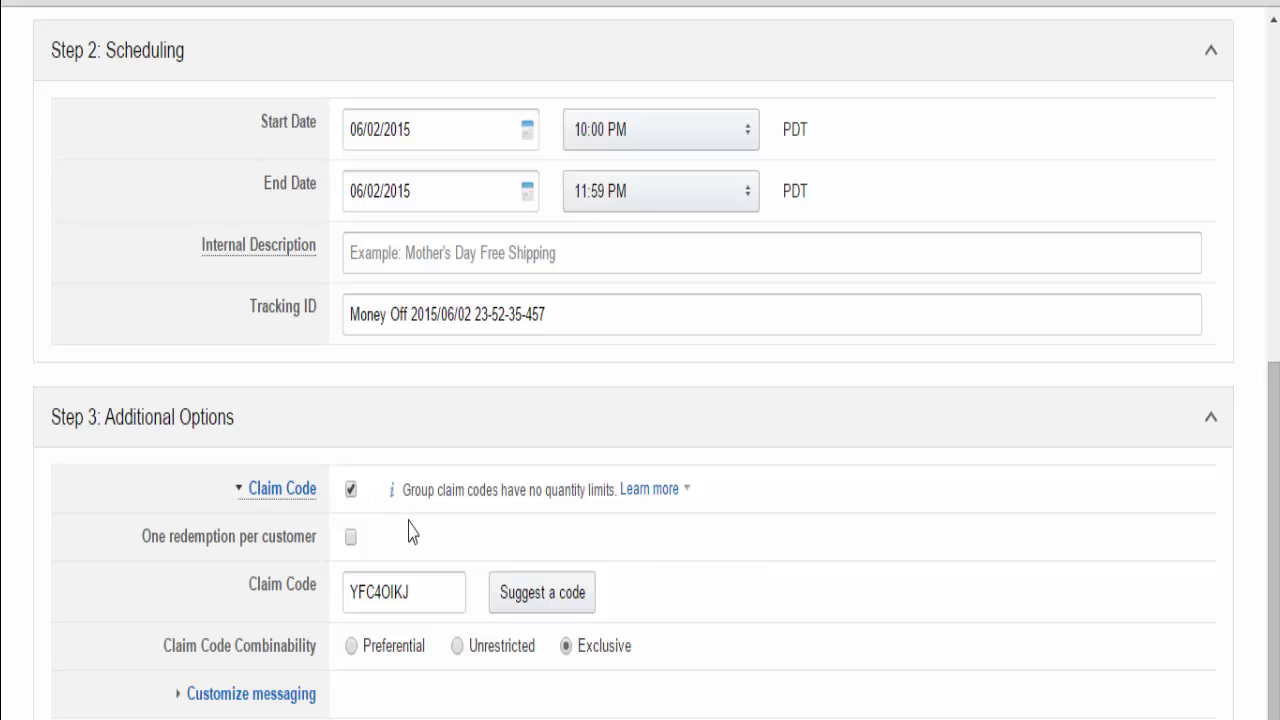
{"action": "left_click", "coordinate": [351, 490]}
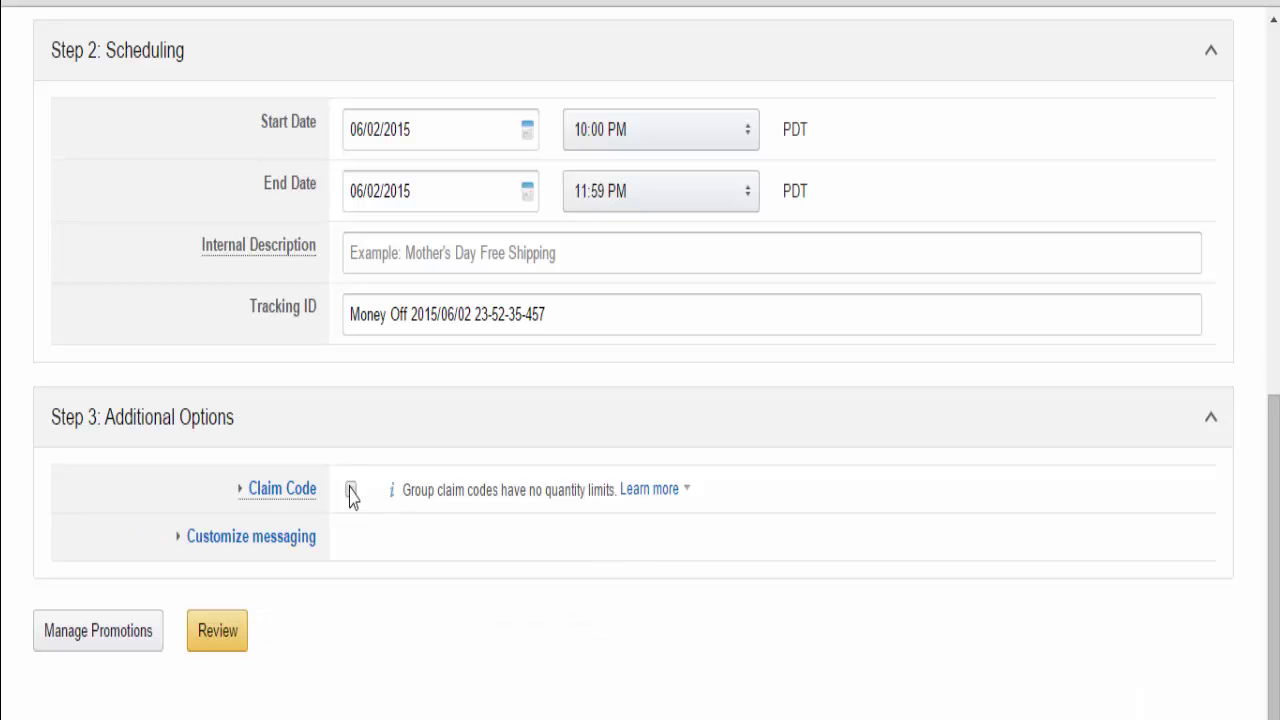
{"action": "left_click", "coordinate": [351, 490]}
{"action": "left_click", "coordinate": [351, 490]}
{"action": "left_click", "coordinate": [351, 490]}
{"action": "left_click", "coordinate": [351, 490]}
{"action": "left_click", "coordinate": [351, 490]}
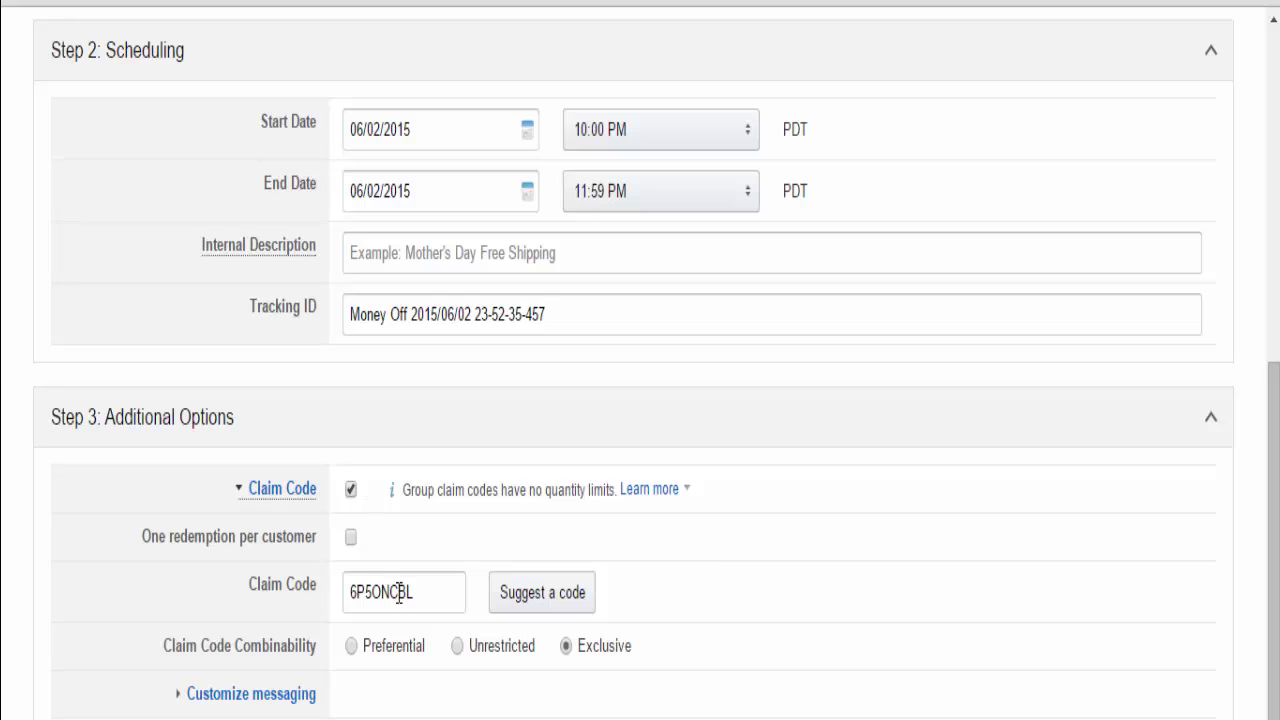
Limit the claim code to one redemption per customer and generate a new suggested code
{"action": "left_click", "coordinate": [352, 538]}
{"action": "left_click", "coordinate": [514, 607]}
{"action": "left_click", "coordinate": [514, 607]}
{"action": "left_click", "coordinate": [514, 607]}
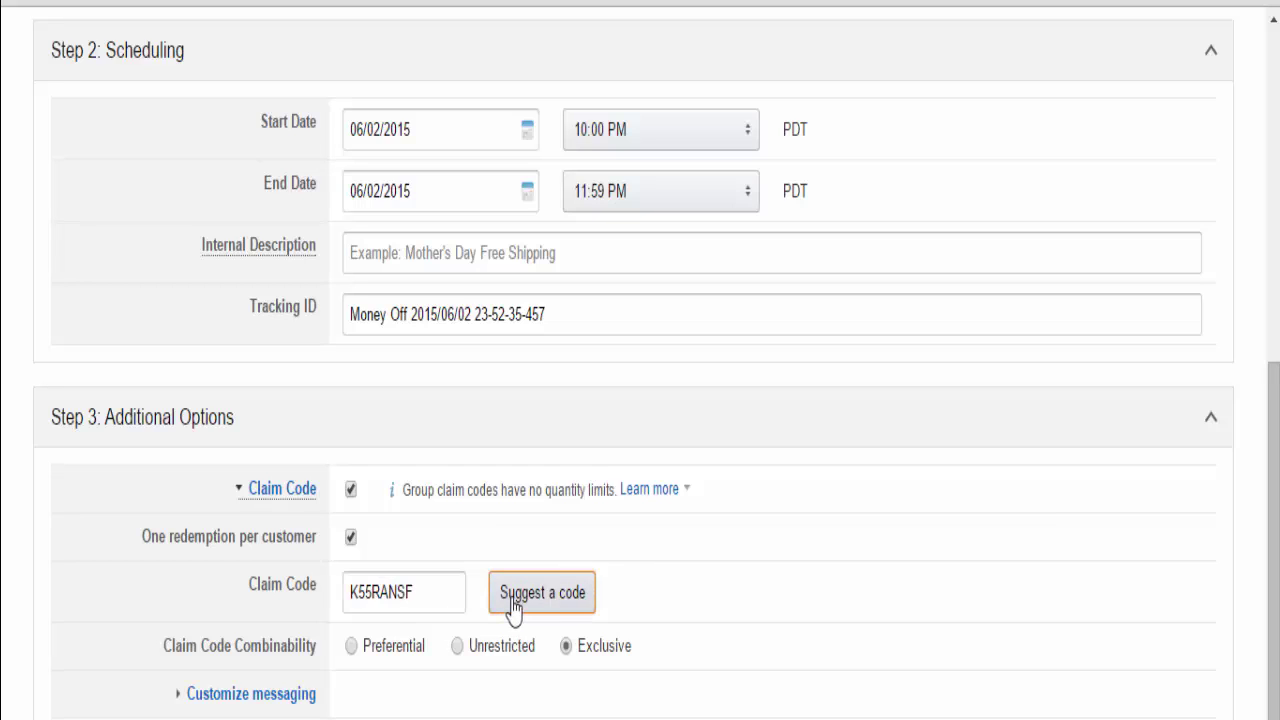
{"action": "left_click", "coordinate": [514, 607]}
{"action": "left_click", "coordinate": [514, 607]}
{"action": "left_click", "coordinate": [514, 607]}
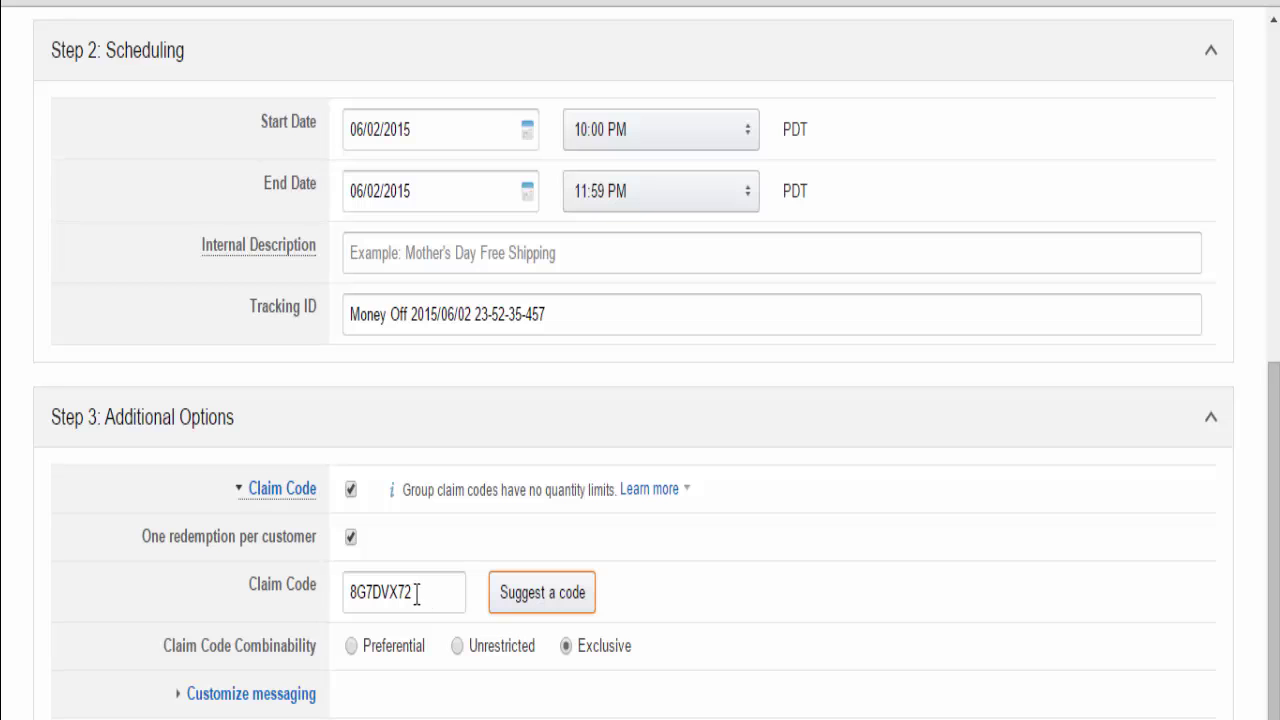
{"action": "left_click_drag", "start_coordinate": [417, 593], "coordinate": [294, 600]}
{"action": "left_click", "coordinate": [454, 601]}
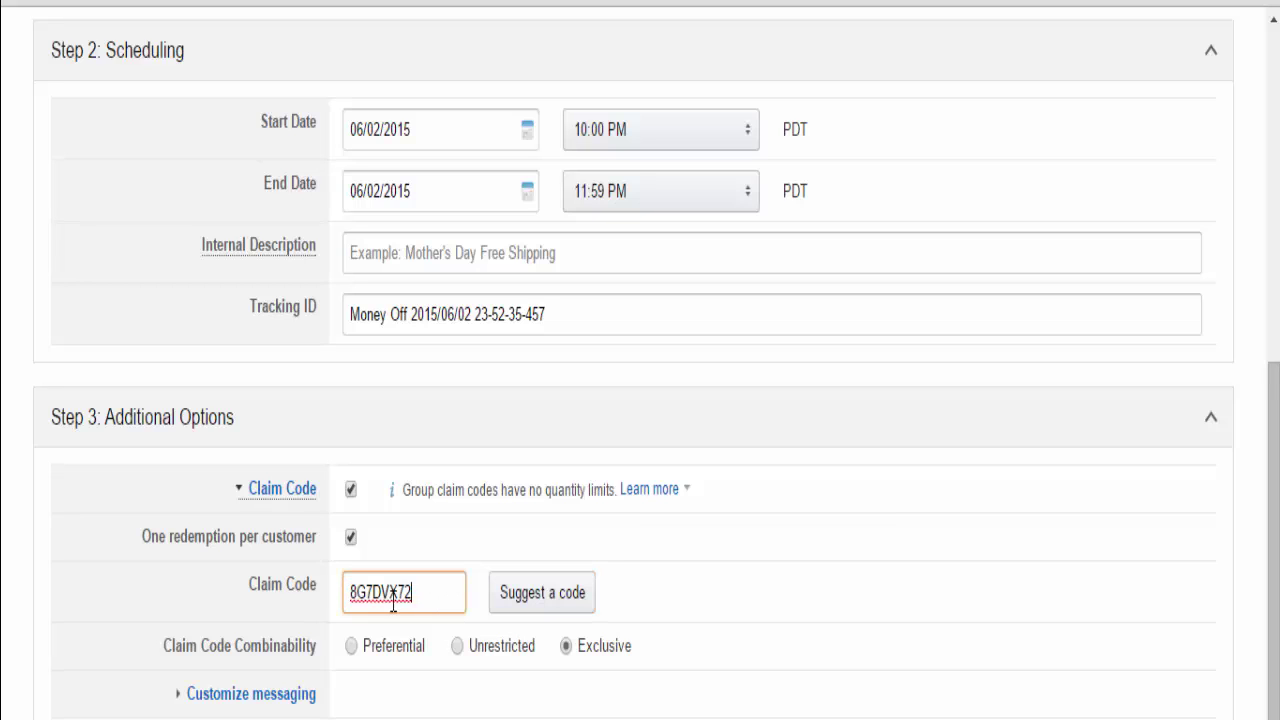
{"action": "left_click_drag", "start_coordinate": [393, 605], "coordinate": [303, 600]}
{"action": "left_click", "coordinate": [424, 604]}
{"action": "left_click_drag", "start_coordinate": [433, 593], "coordinate": [334, 600]}
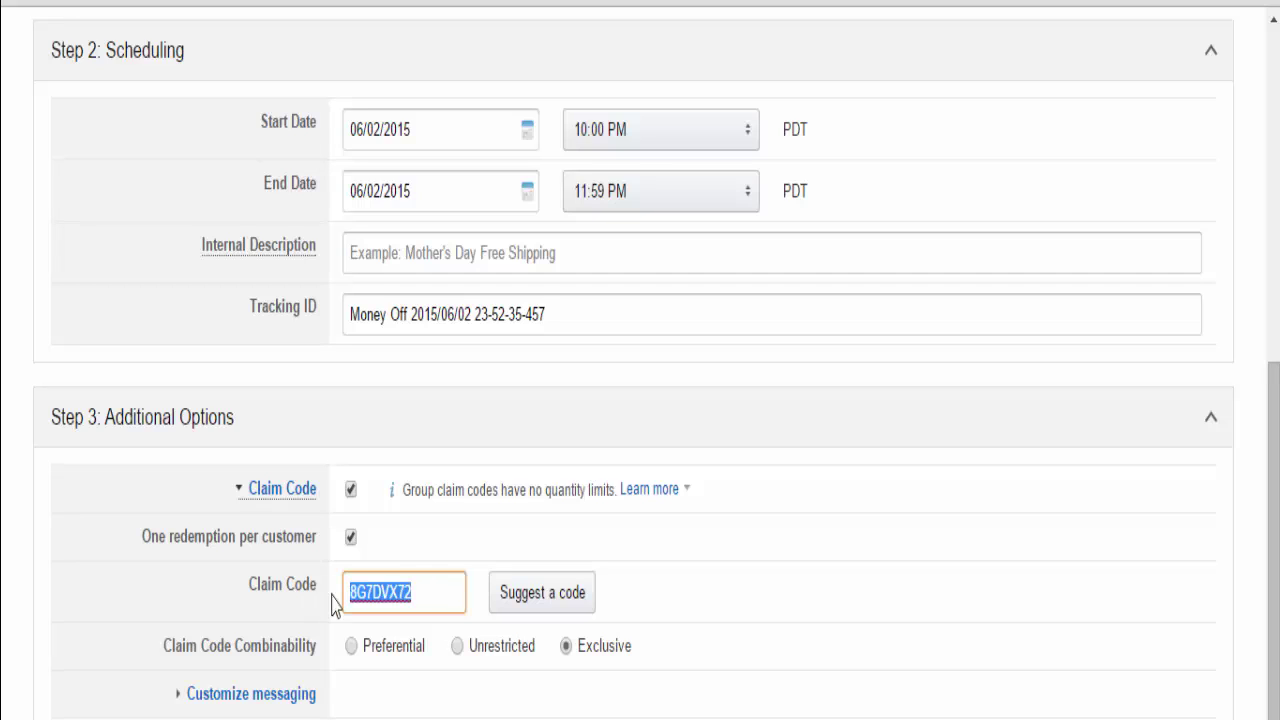
{"action": "left_click", "coordinate": [449, 591]}
{"action": "left_click", "coordinate": [491, 563]}
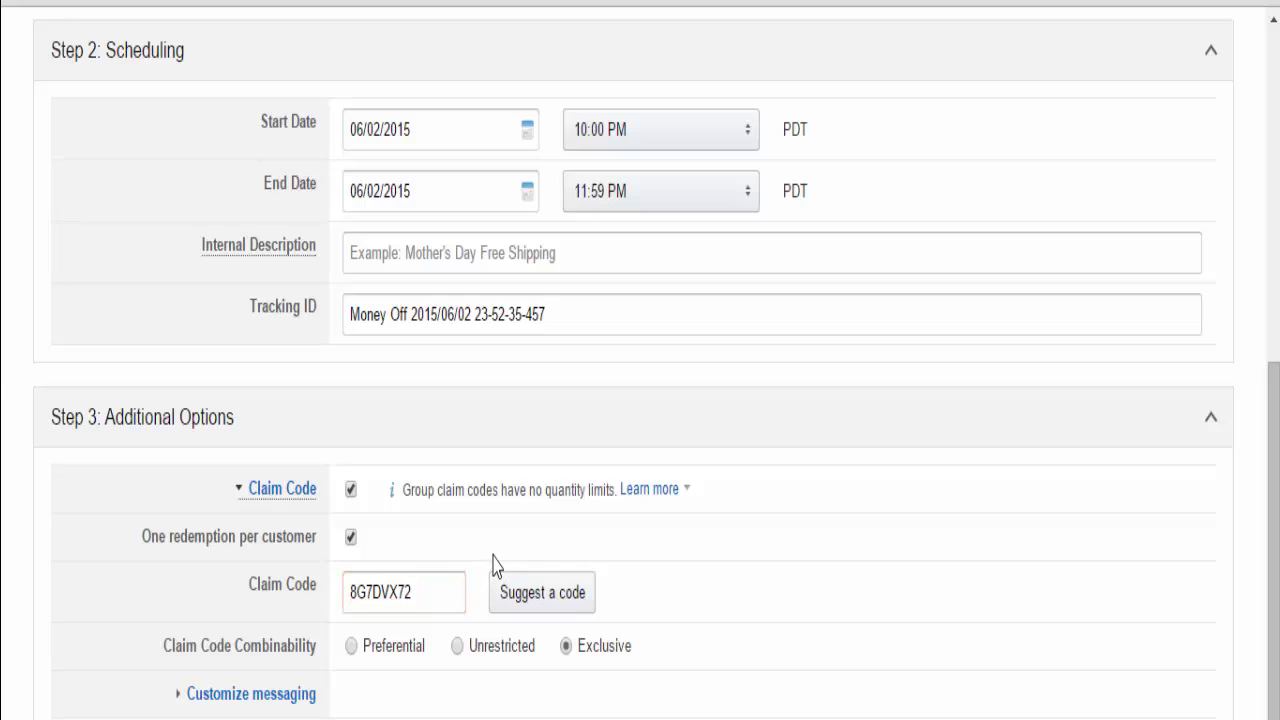
Generate a new suggested claim code for the promotion, repeating the suggestion several times
{"action": "left_click", "coordinate": [524, 607]}
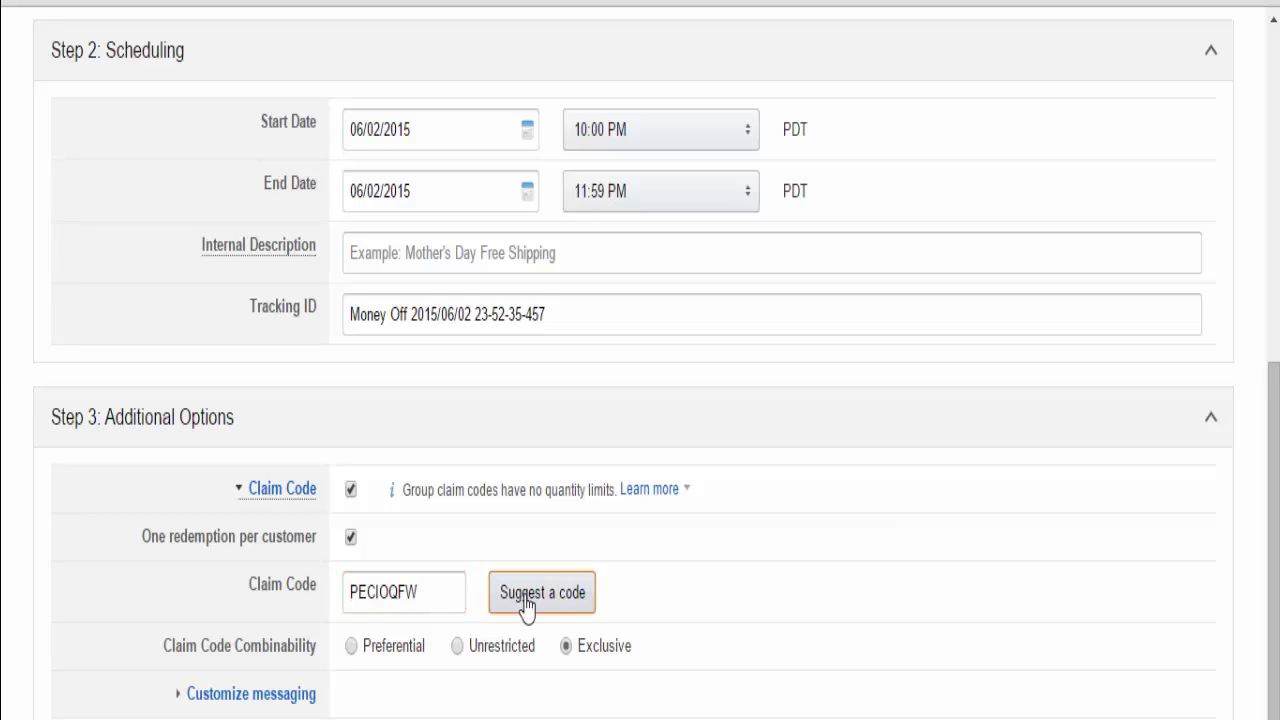
{"action": "left_click", "coordinate": [526, 607]}
{"action": "left_click", "coordinate": [526, 607]}
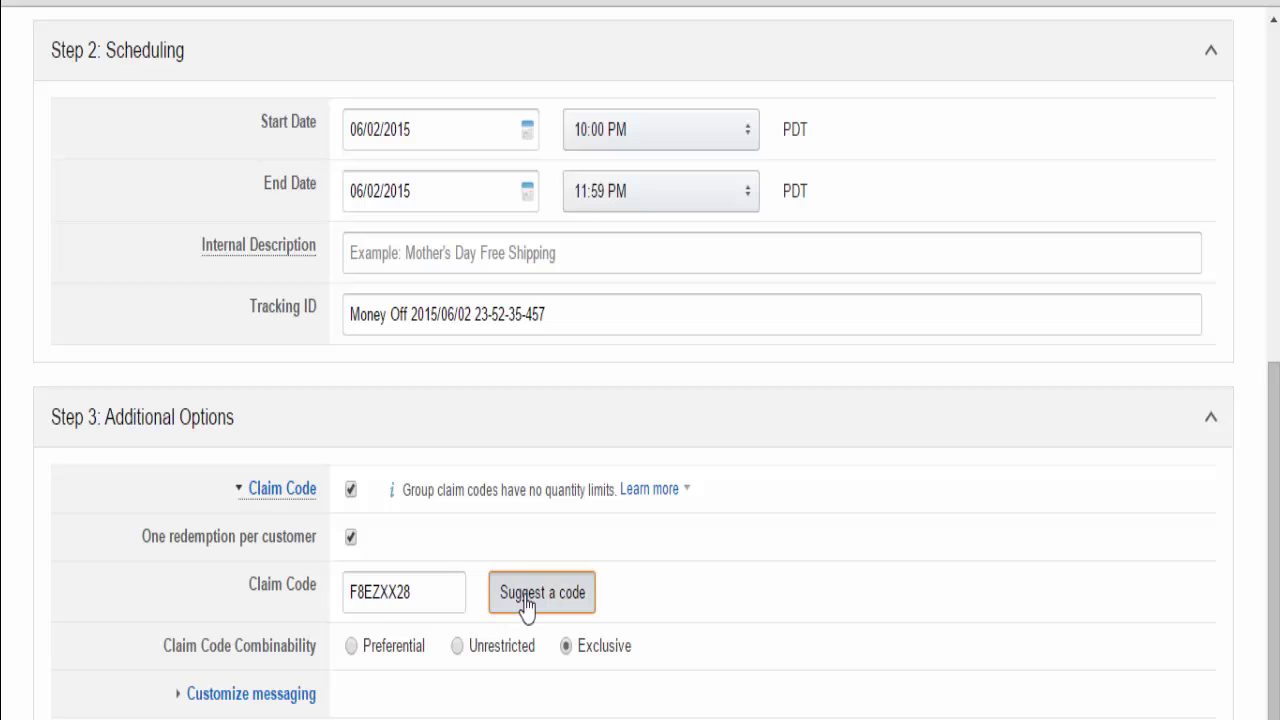
{"action": "left_click", "coordinate": [526, 607]}
{"action": "left_click", "coordinate": [526, 607]}
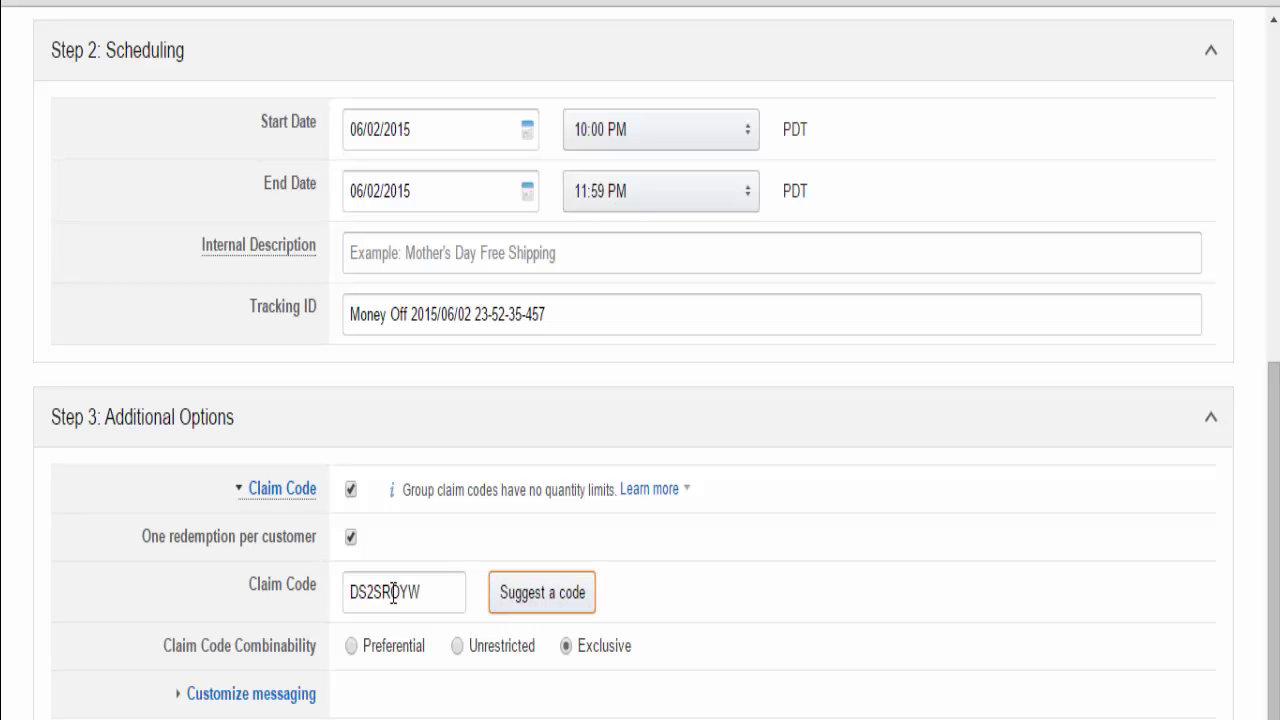
{"action": "left_click", "coordinate": [509, 598]}
{"action": "left_click", "coordinate": [512, 603]}
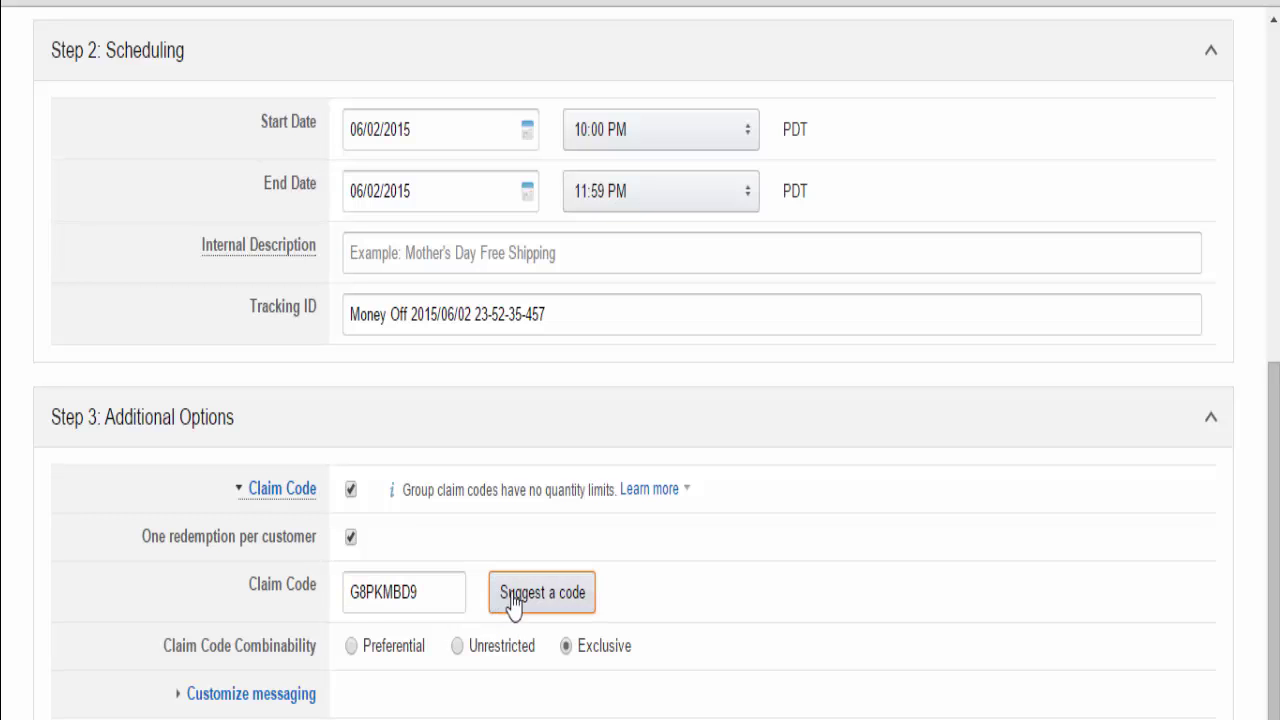
Expand the Customize messaging settings and turn off the Detail page display text option
{"action": "left_click", "coordinate": [253, 694]}
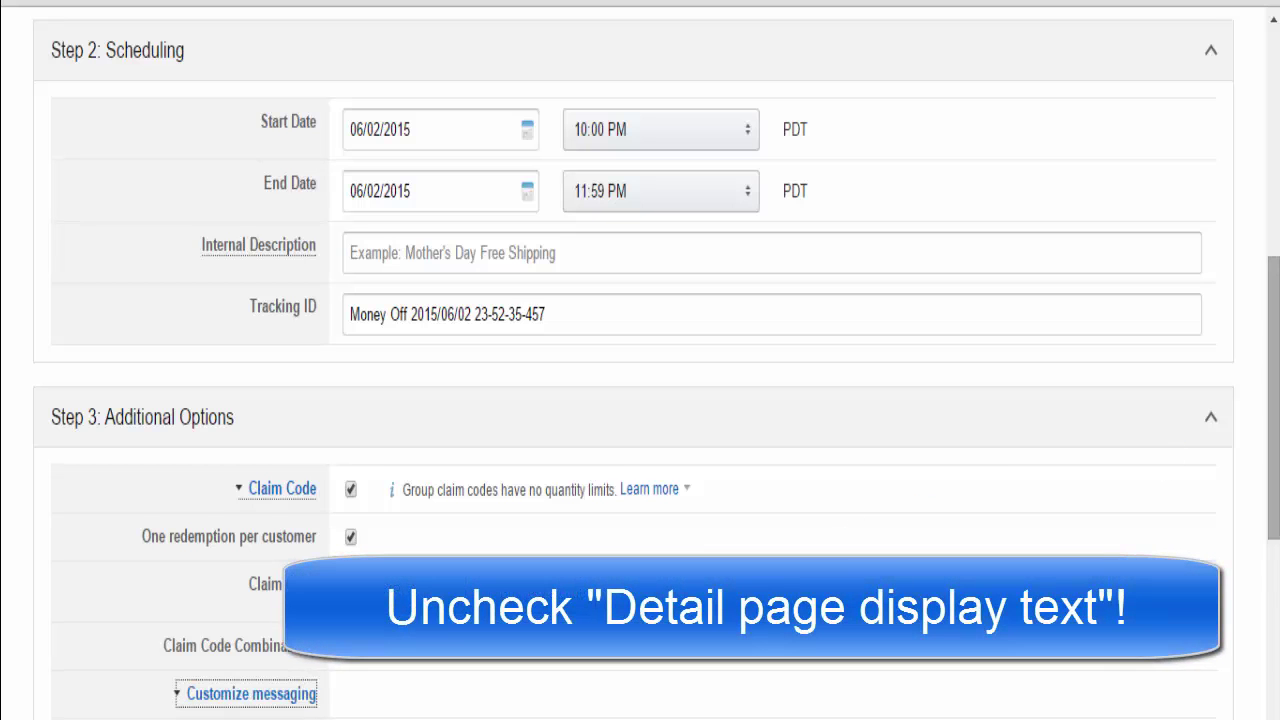
{"action": "scroll", "coordinate": [476, 440], "scroll_direction": "down", "scroll_amount": 5}
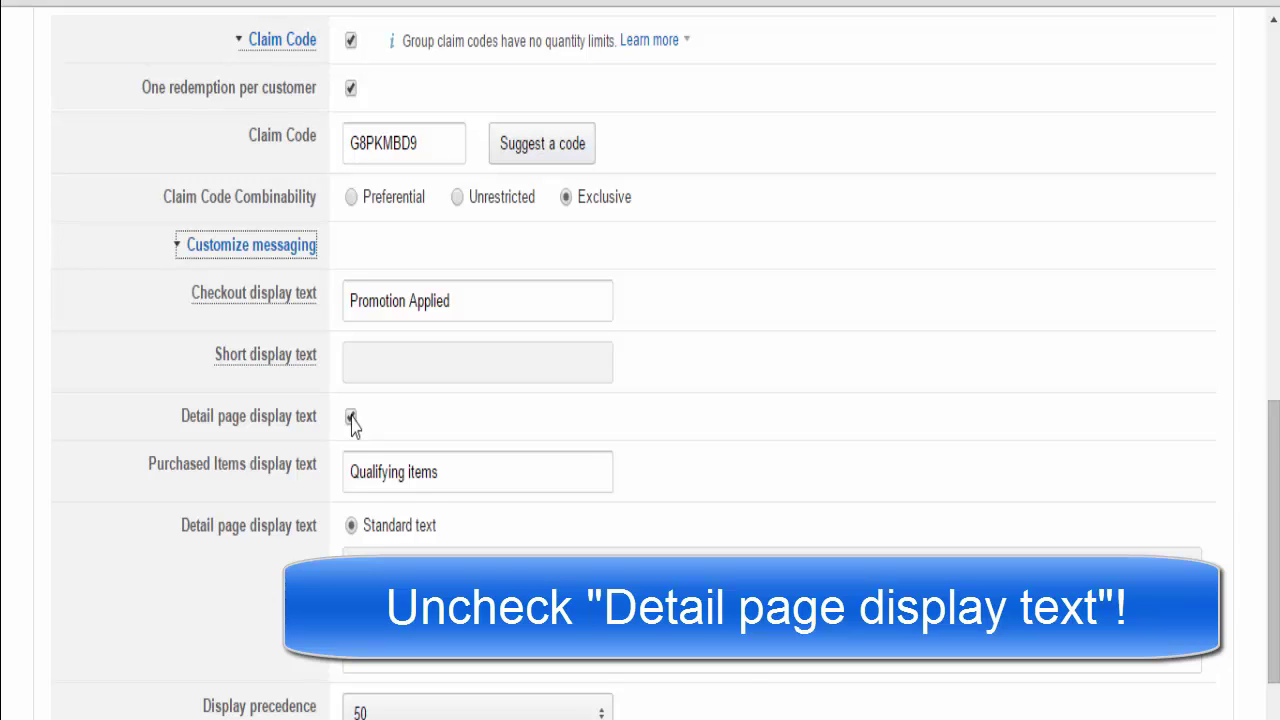
{"action": "left_click", "coordinate": [351, 417]}
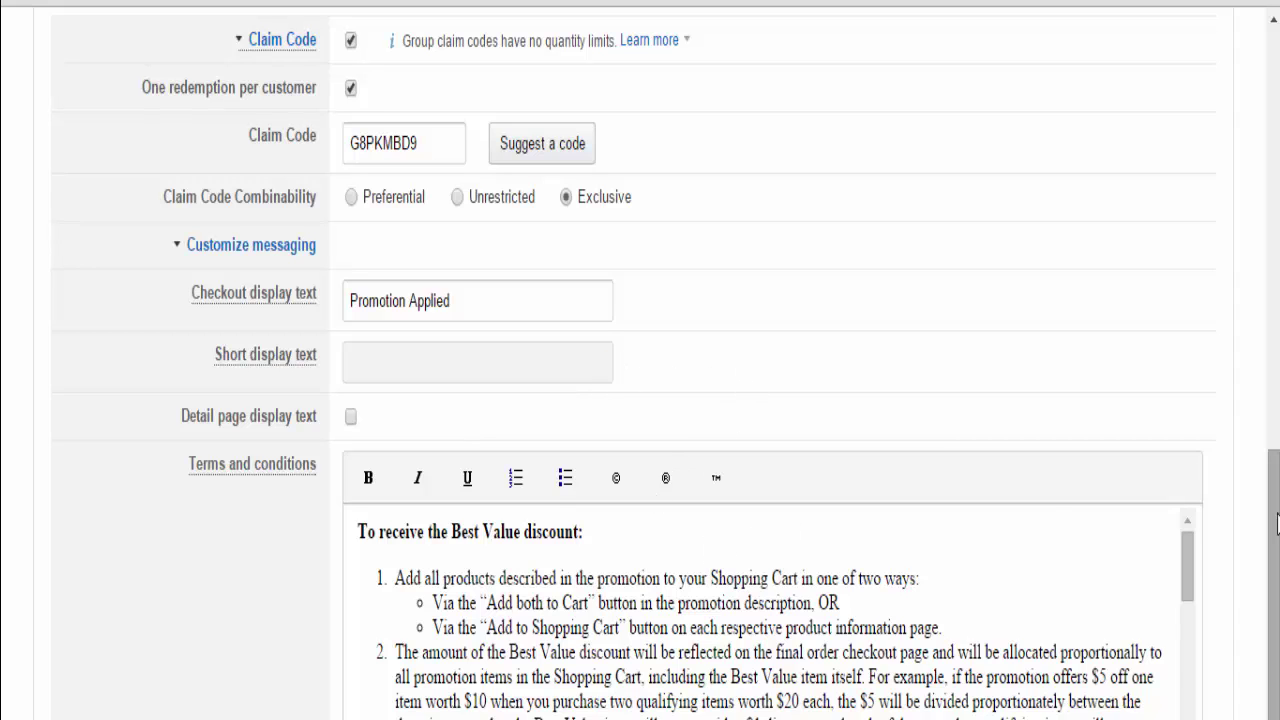
Review the terms and conditions at the end of the form and the claim code in Additional Options
{"action": "left_click_drag", "start_coordinate": [1277, 520], "coordinate": [1249, 611]}
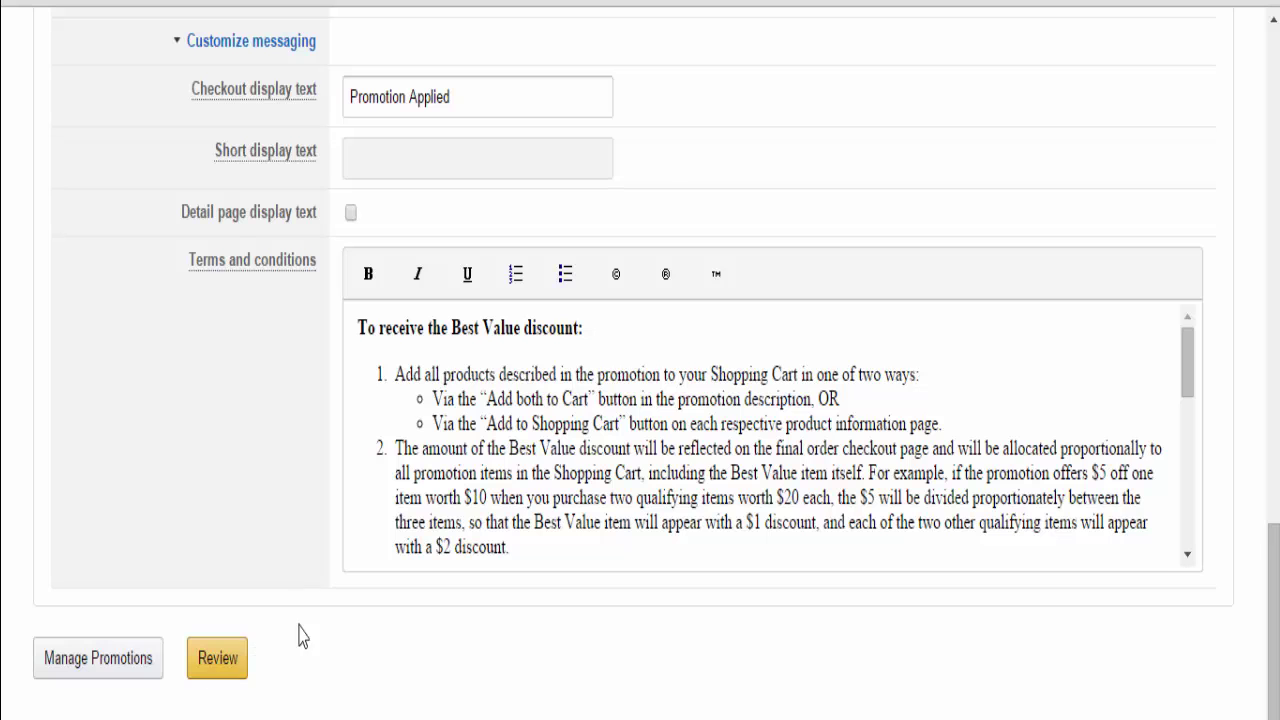
{"action": "left_click_drag", "start_coordinate": [1277, 601], "coordinate": [1274, 448]}
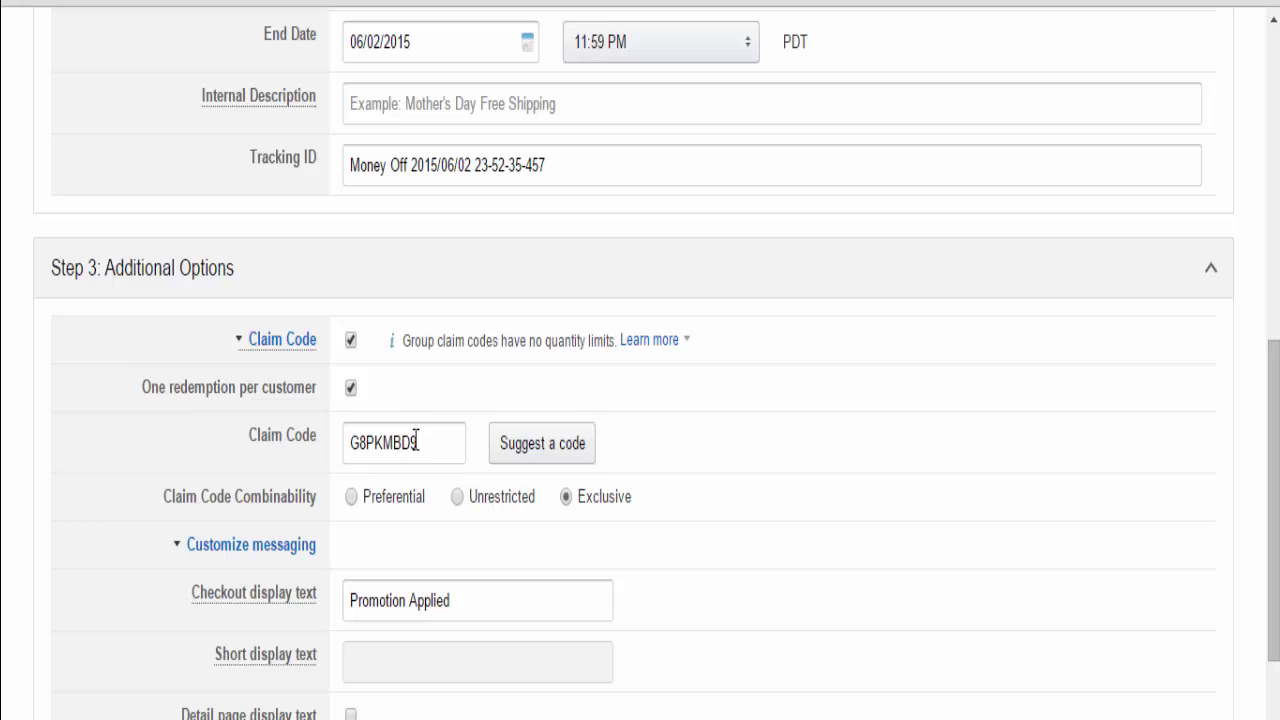
{"action": "left_click_drag", "start_coordinate": [430, 441], "coordinate": [319, 437]}
{"action": "left_click", "coordinate": [419, 441]}
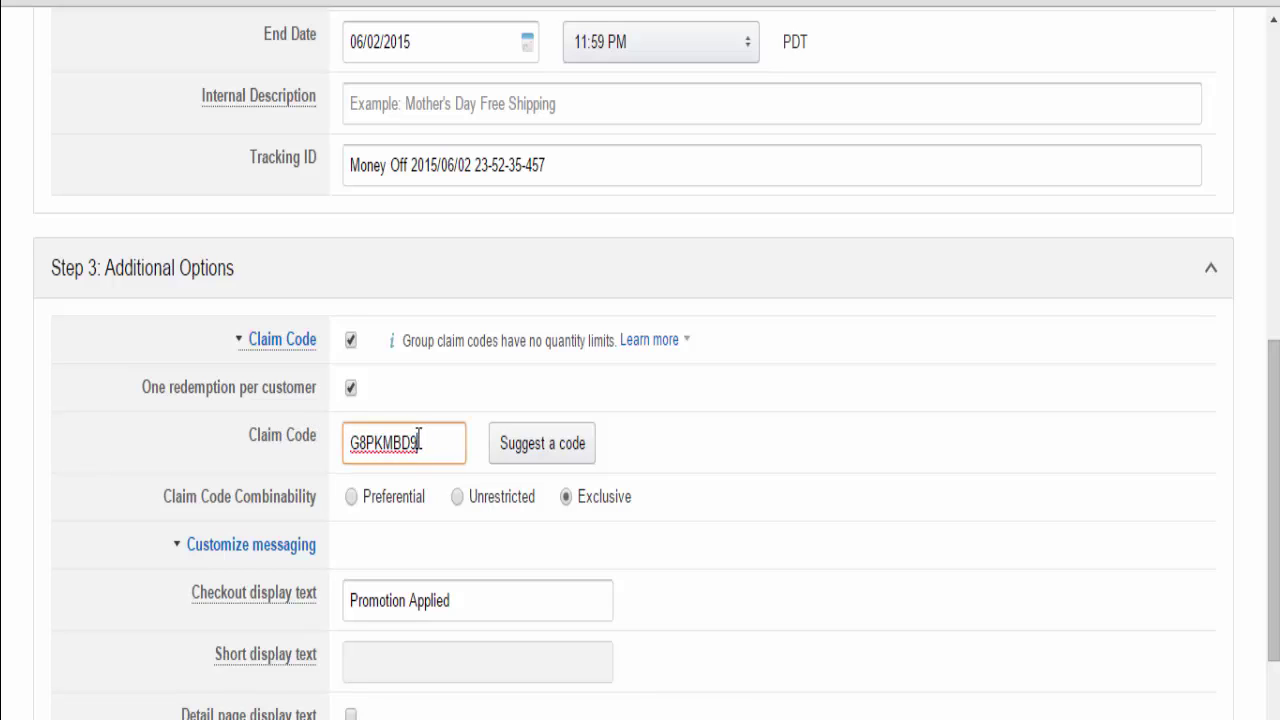
{"action": "double_click", "coordinate": [377, 433]}
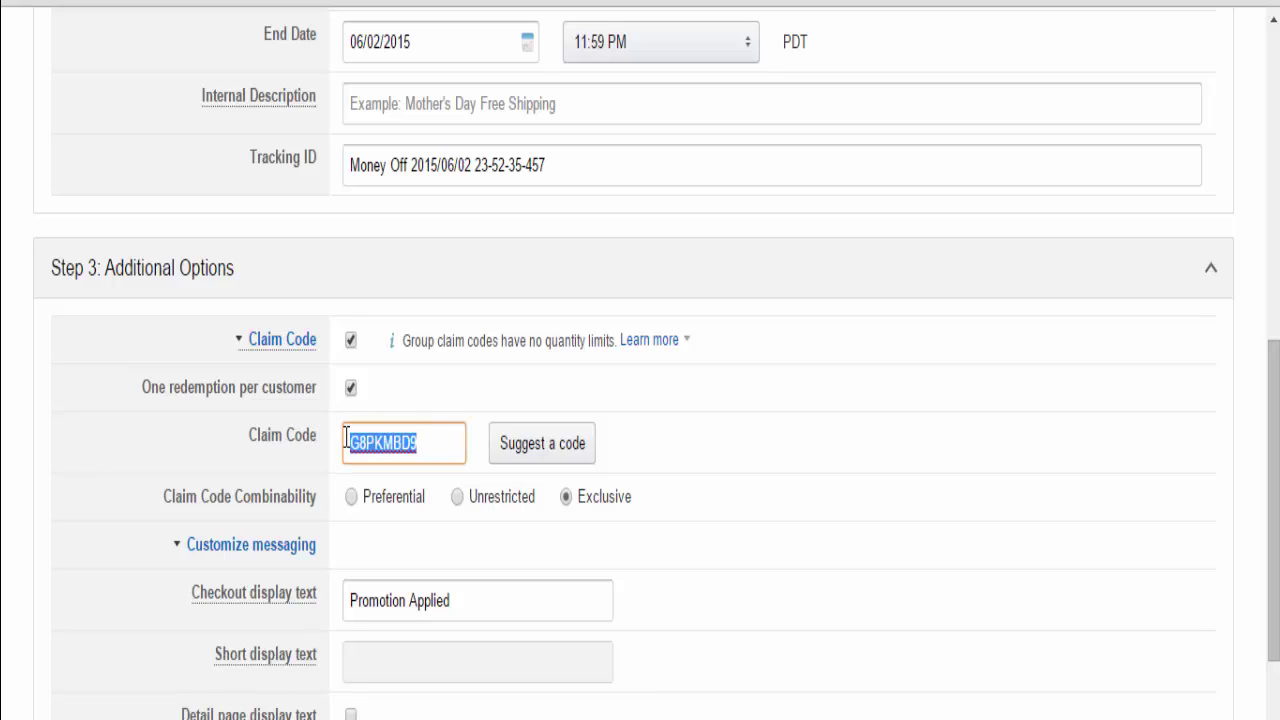
{"action": "left_click", "coordinate": [451, 445]}
{"action": "left_click_drag", "start_coordinate": [446, 446], "coordinate": [320, 449]}
{"action": "left_click", "coordinate": [745, 447]}
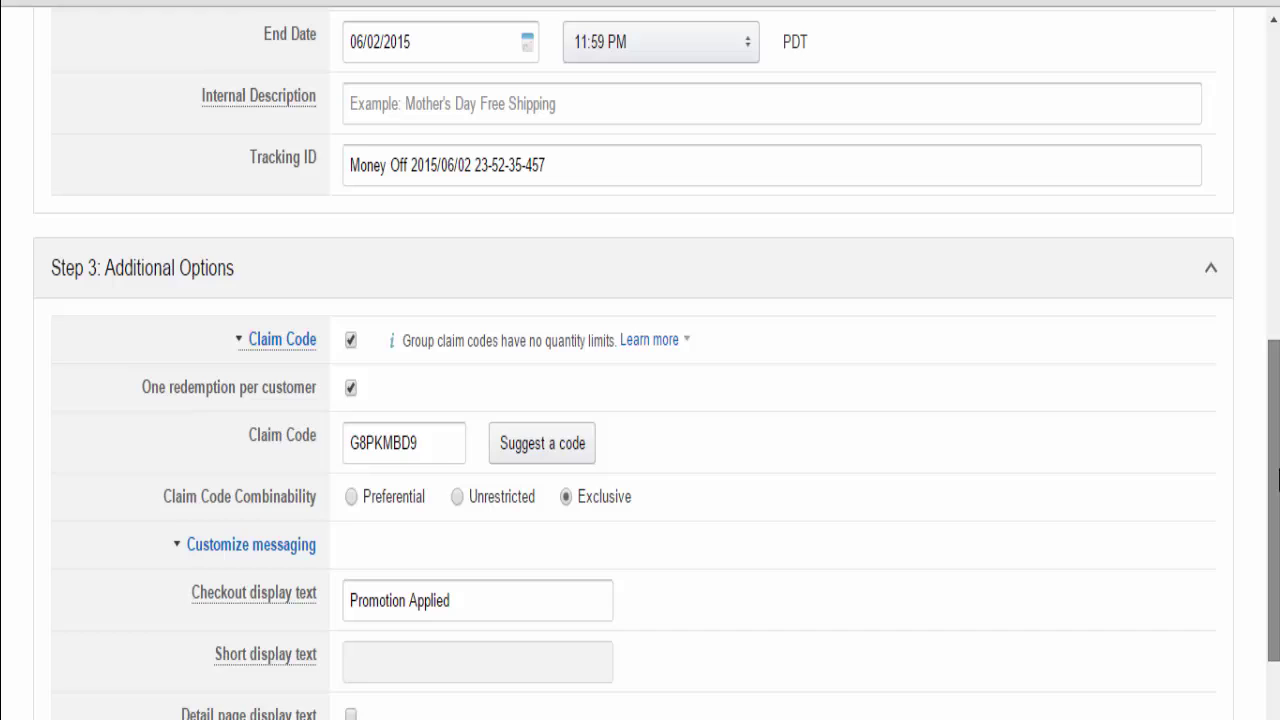
Leave the promotion form and open the Manage Your Promotions list on the Promotions page
{"action": "left_click_drag", "start_coordinate": [1276, 480], "coordinate": [1267, 197]}
{"action": "scroll", "coordinate": [1137, 194], "scroll_direction": "up", "scroll_amount": 1}
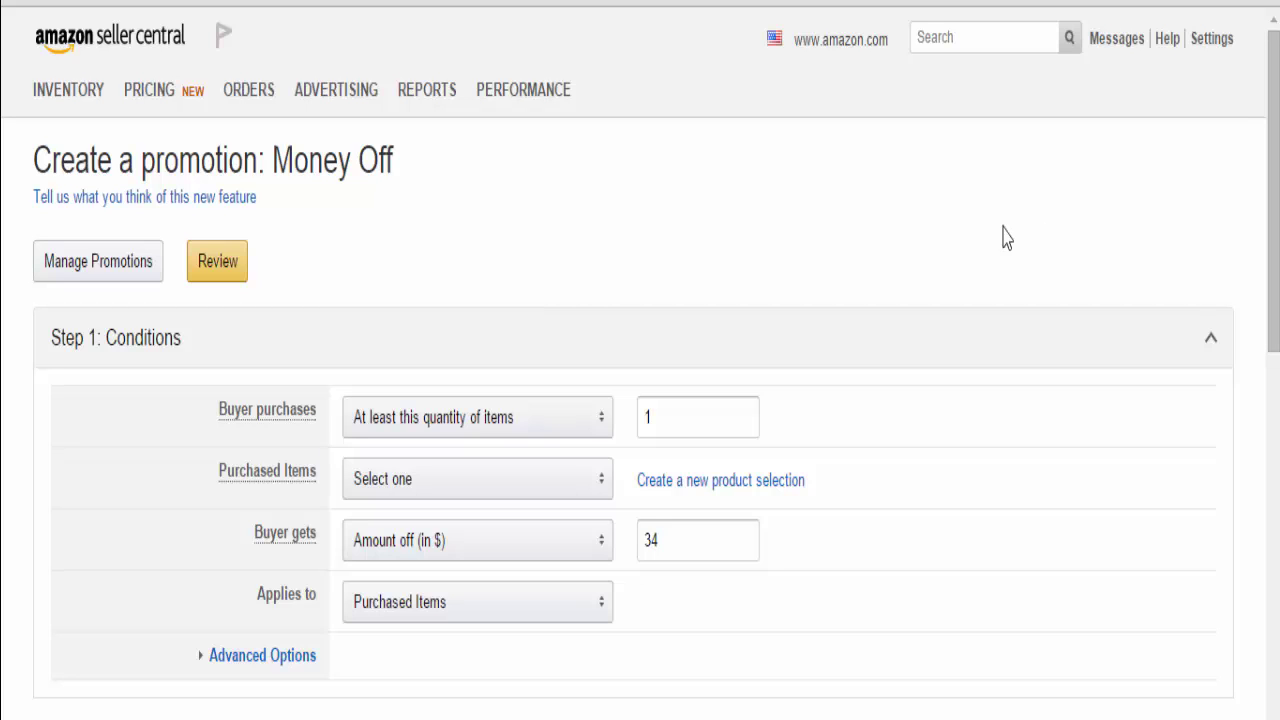
{"action": "mouse_move", "coordinate": [336, 89]}
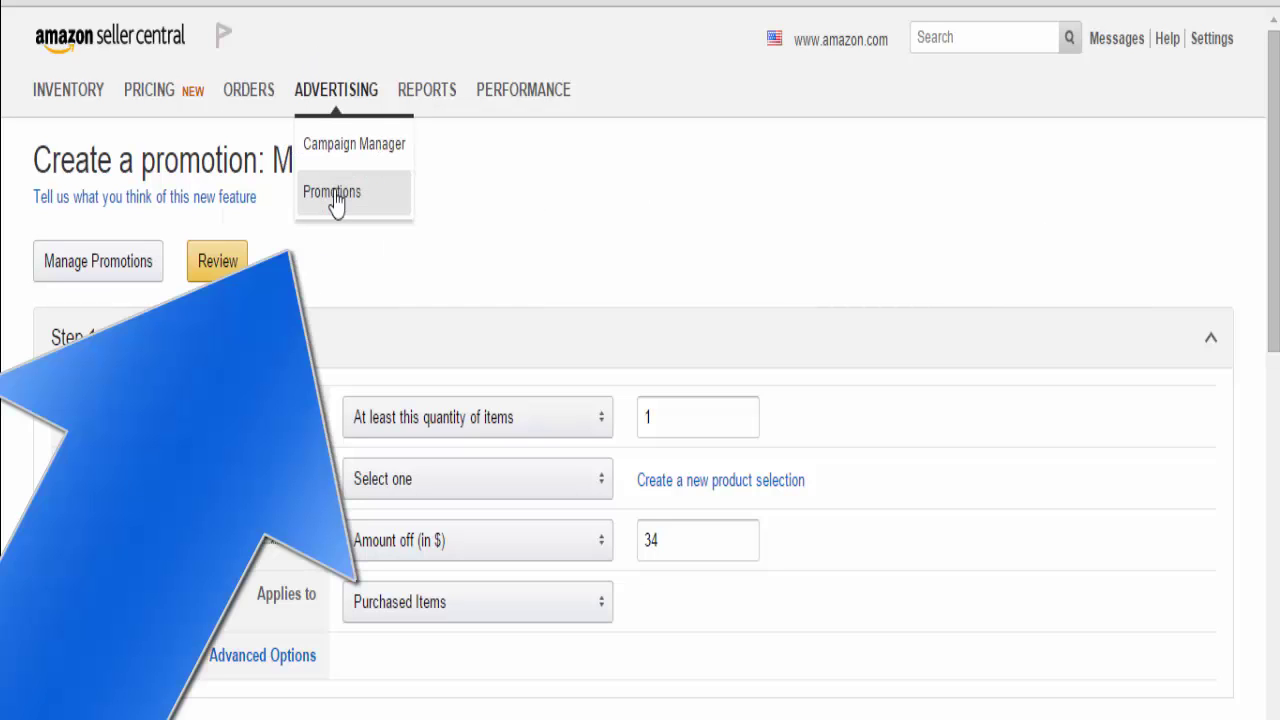
{"action": "left_click", "coordinate": [336, 200]}
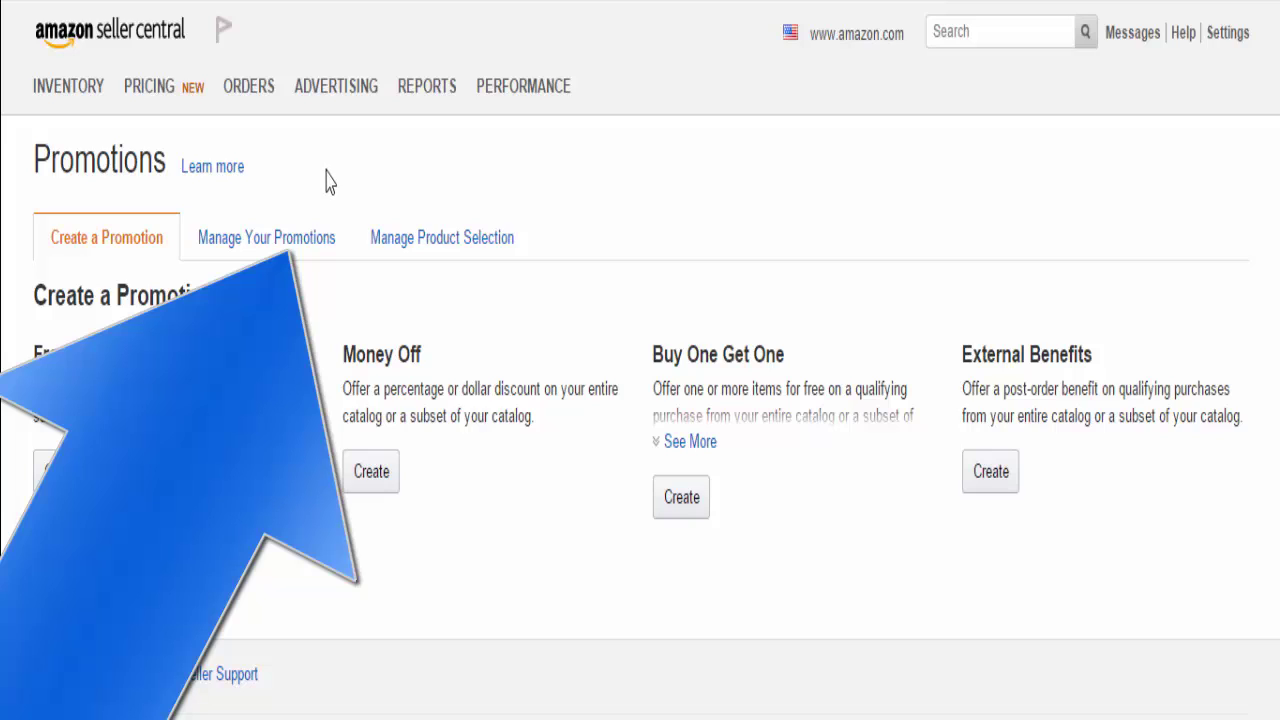
{"action": "left_click", "coordinate": [287, 255]}
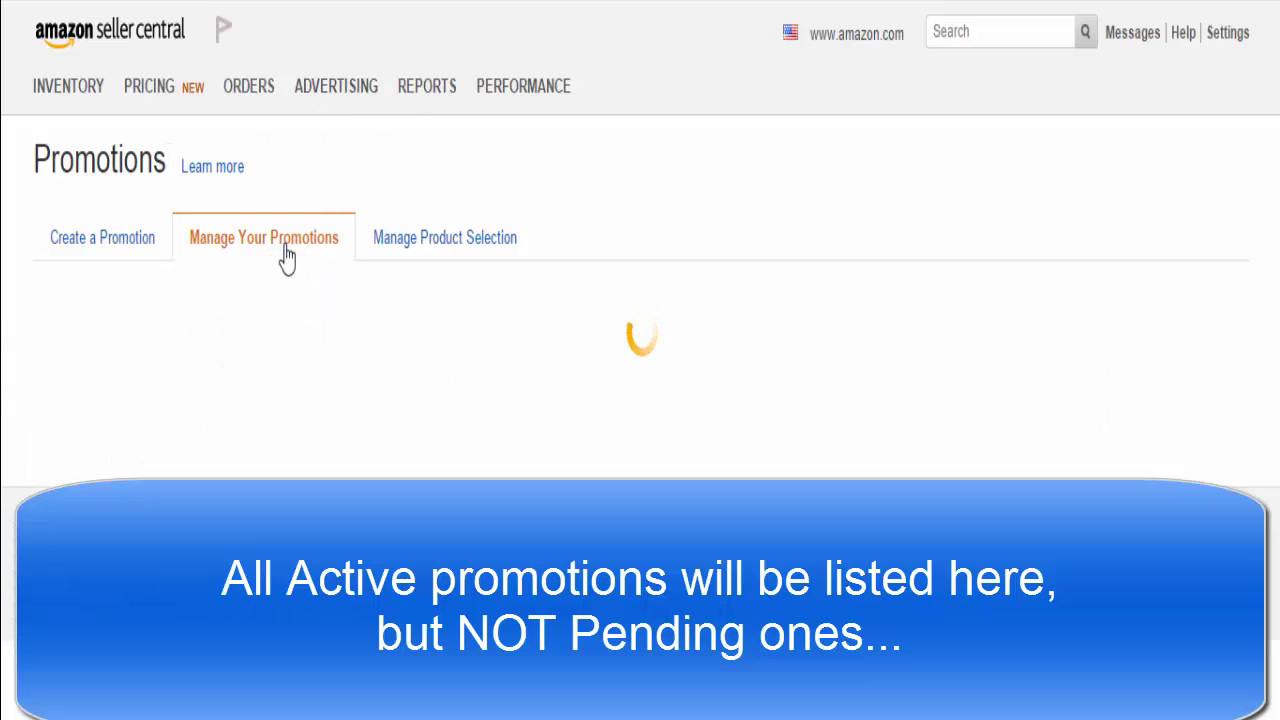
Search the promotions list for promotions with Pending status
{"action": "mouse_move", "coordinate": [550, 100]}
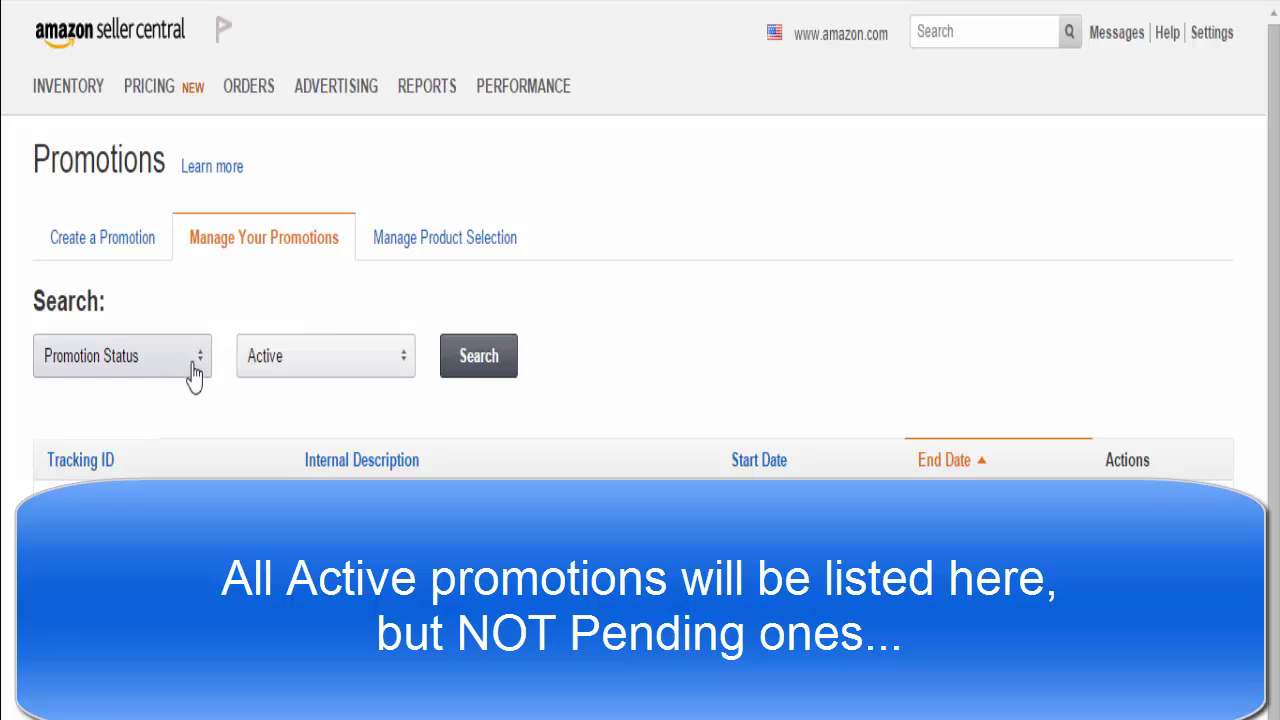
{"action": "left_click", "coordinate": [298, 364]}
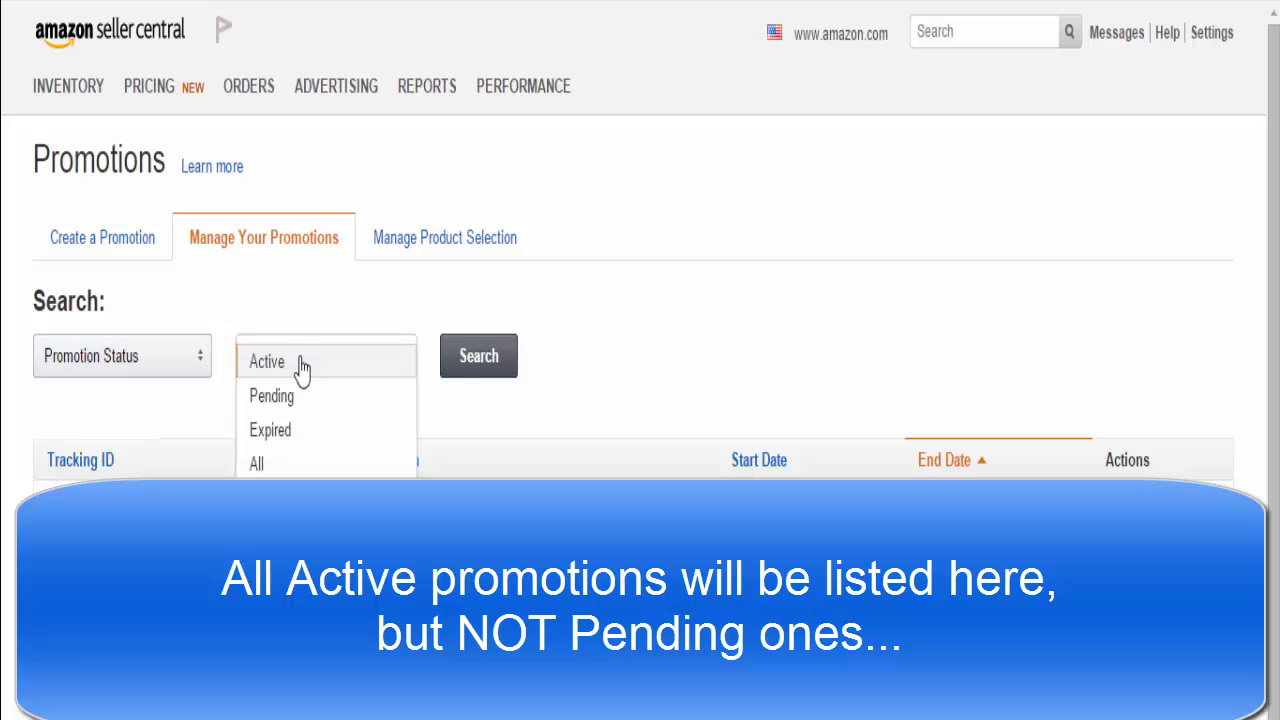
{"action": "left_click", "coordinate": [299, 405]}
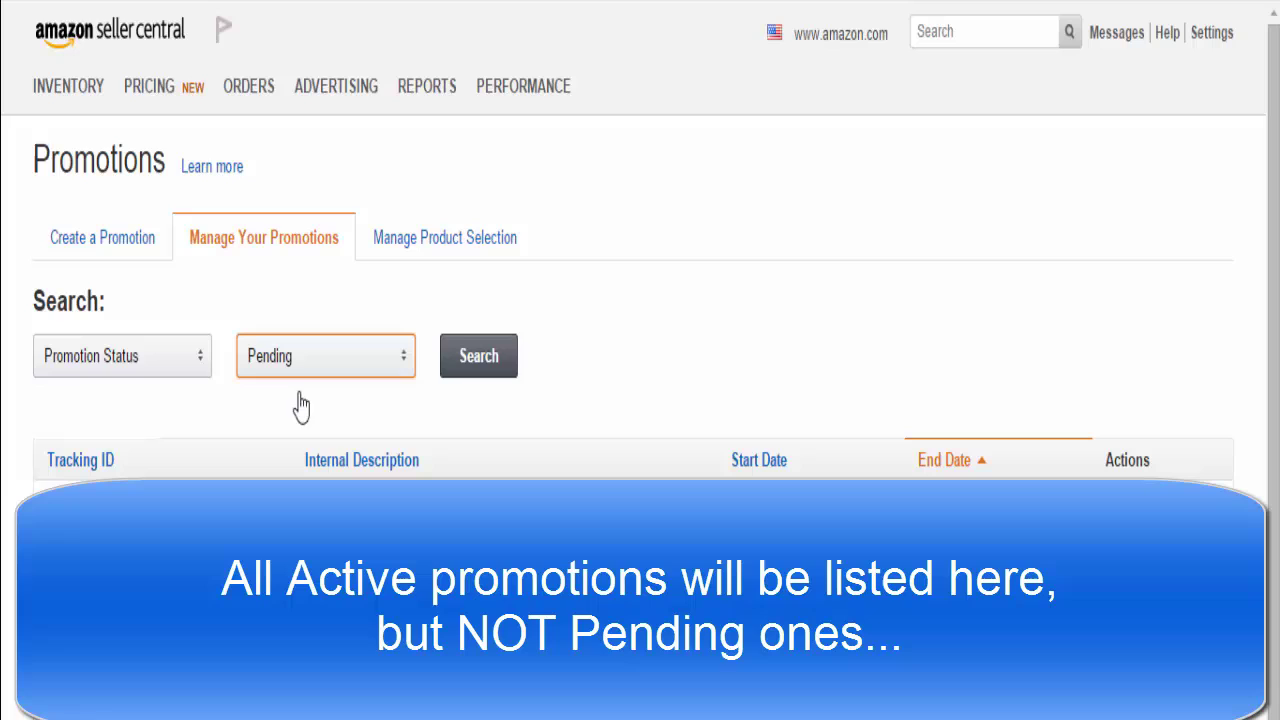
{"action": "left_click", "coordinate": [486, 368]}
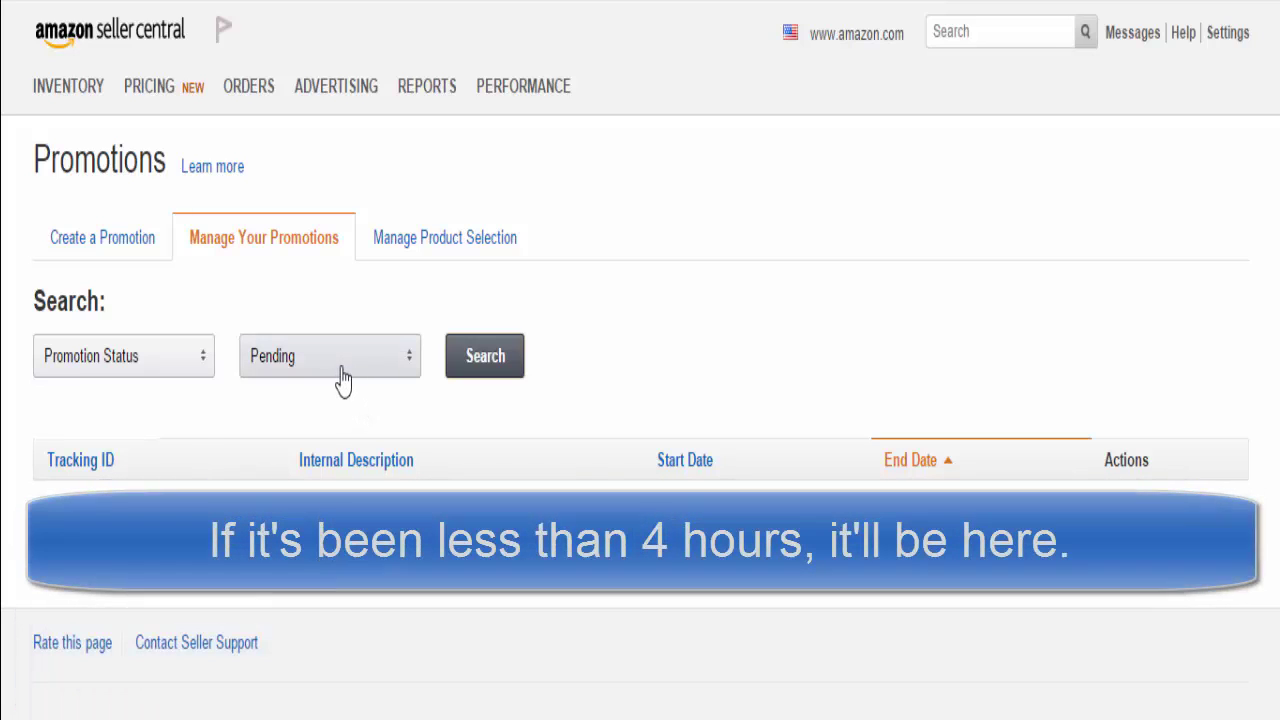
Search the promotions list for promotions with Active status
{"action": "left_click", "coordinate": [342, 376]}
{"action": "left_click", "coordinate": [293, 364]}
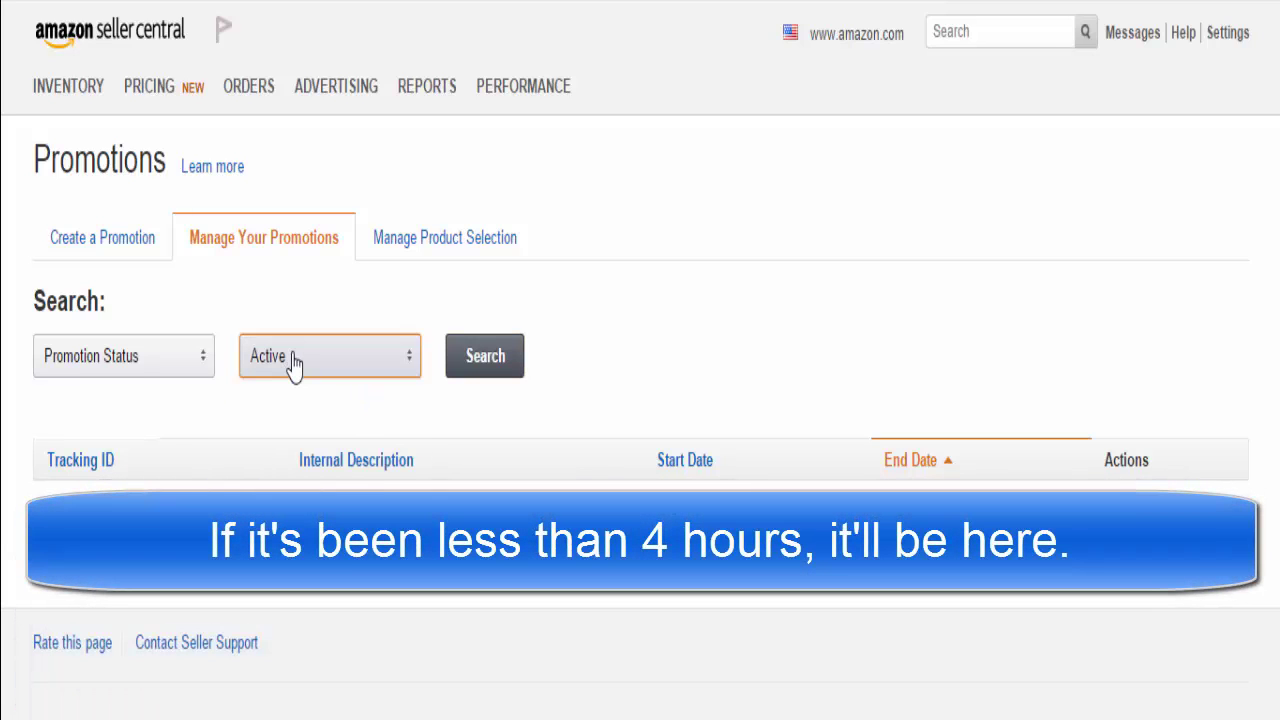
{"action": "left_click", "coordinate": [486, 378]}
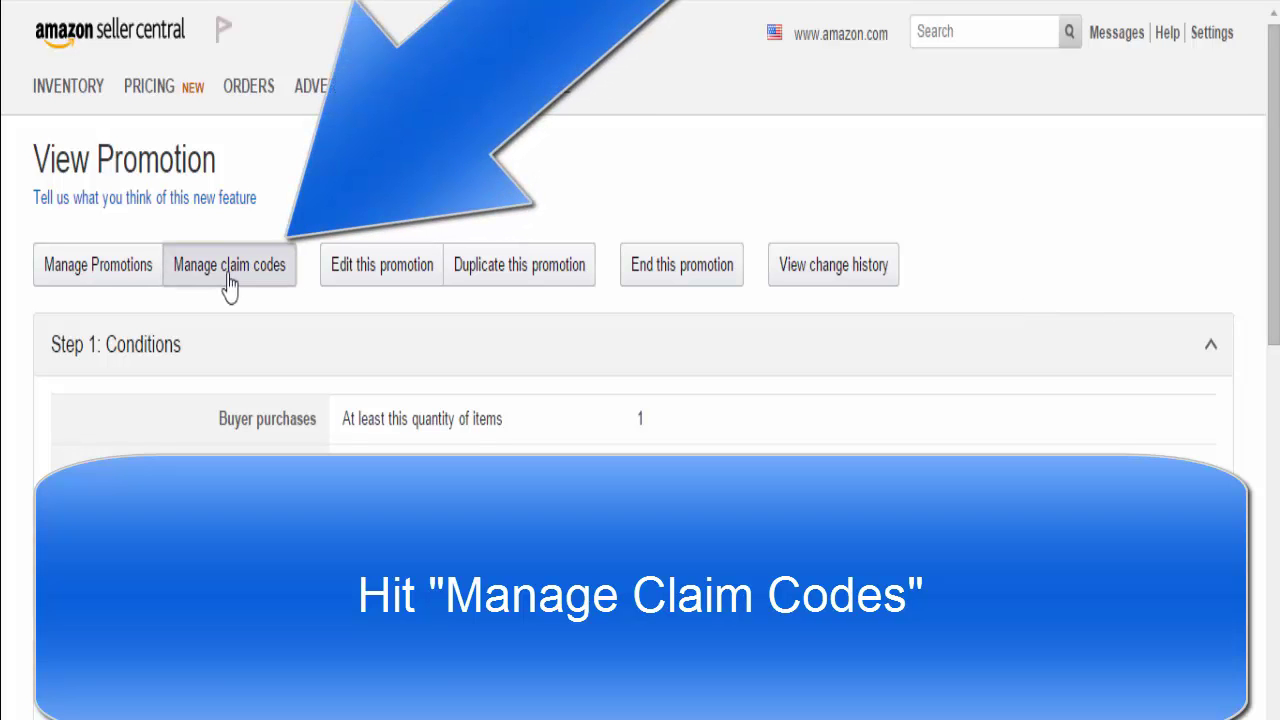
Open claim code management for the viewed promotion and set the quantity of the new claim code group to 150
{"action": "left_click", "coordinate": [229, 265]}
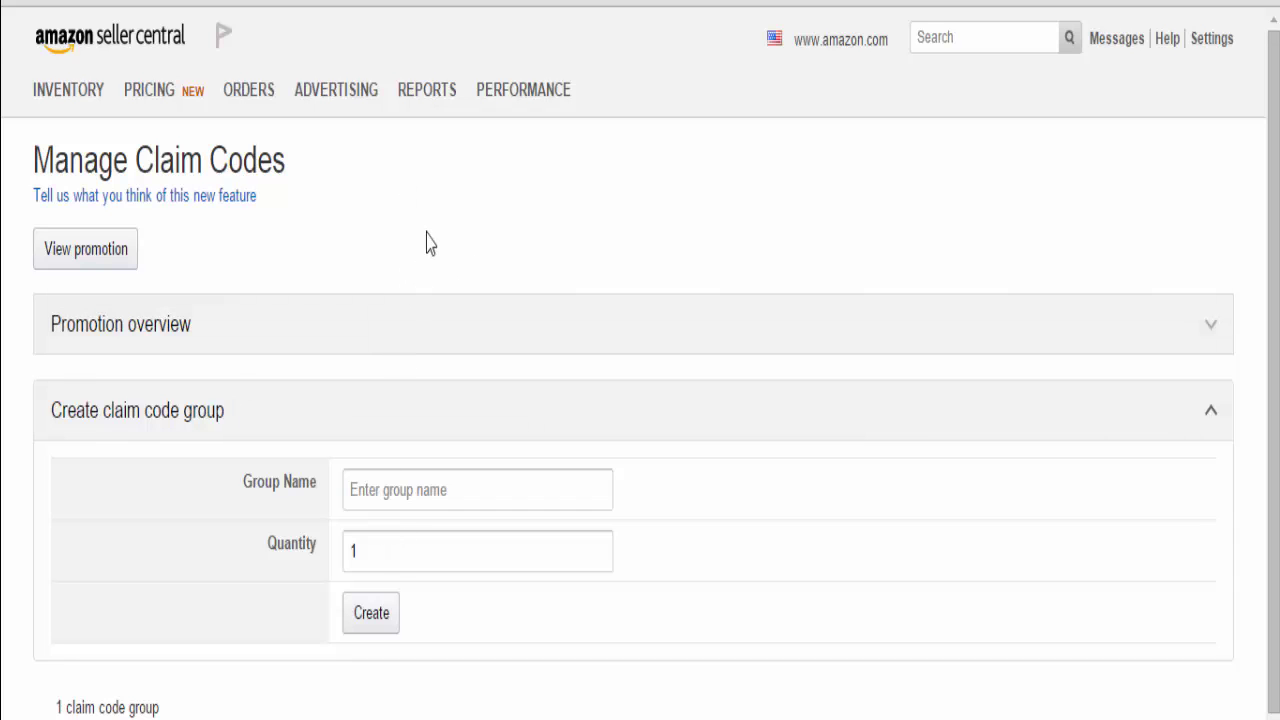
{"action": "left_click", "coordinate": [407, 559]}
{"action": "type", "text": "50"}
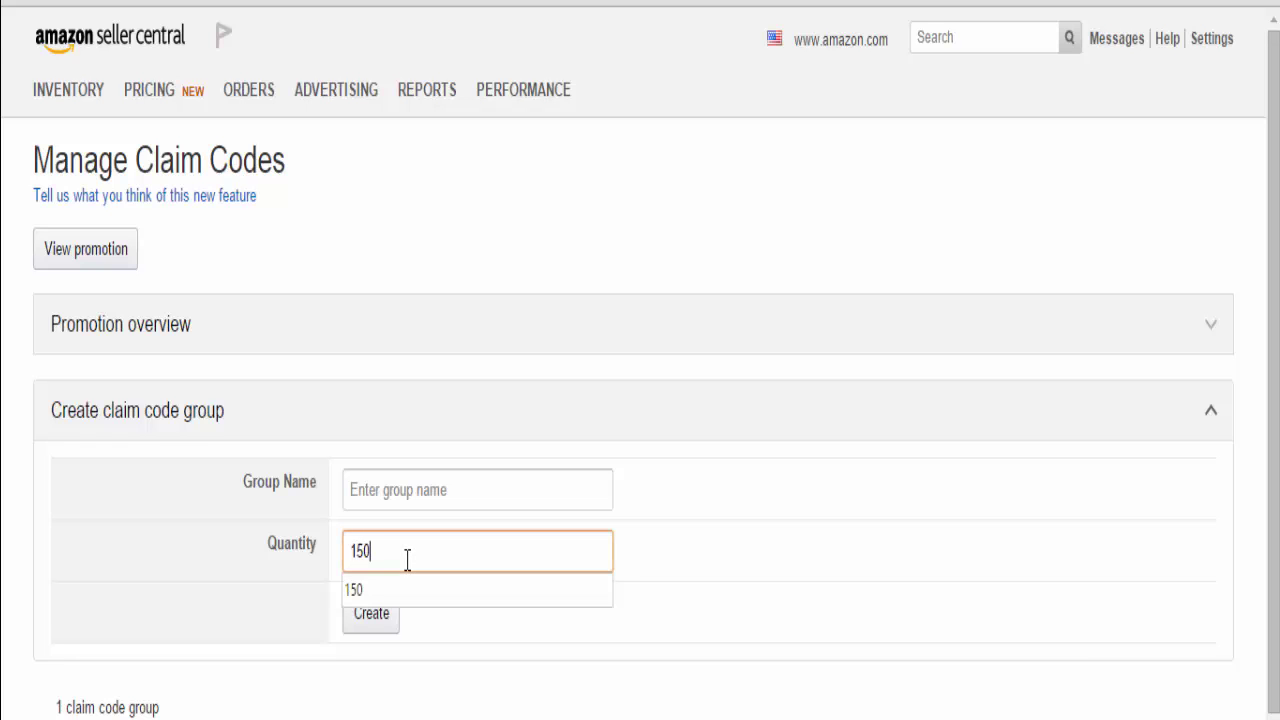
{"action": "key", "text": "Down"}
{"action": "key", "text": "Return"}
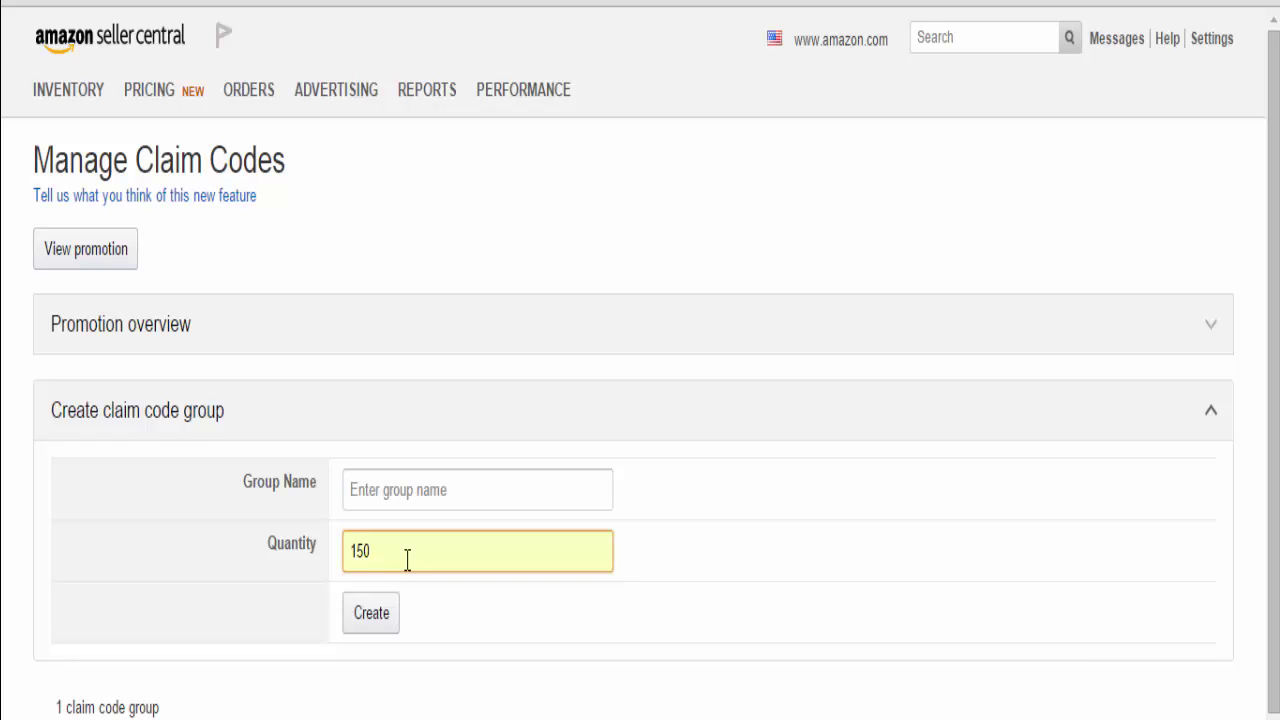
Examine the Group Name and Quantity fields and the existing claim code group with its download option
{"action": "left_click", "coordinate": [411, 505]}
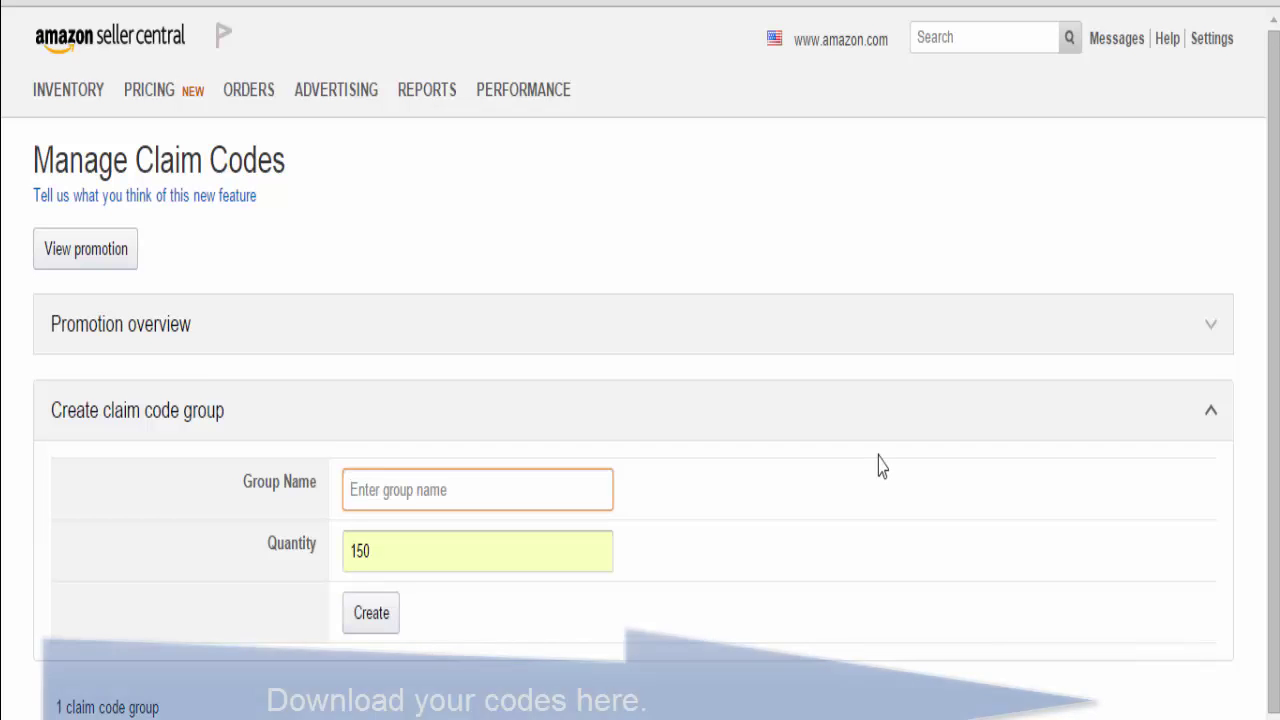
{"action": "left_click_drag", "start_coordinate": [1275, 305], "coordinate": [1275, 372]}
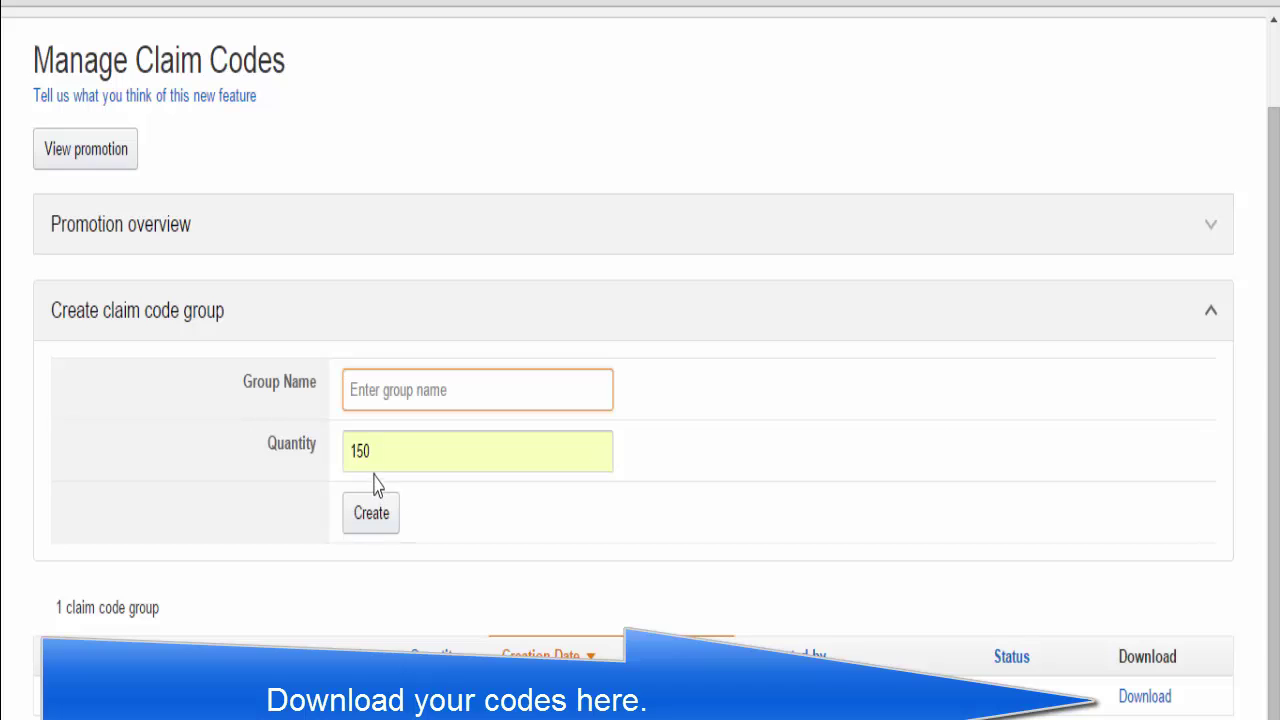
{"action": "double_click", "coordinate": [381, 441]}
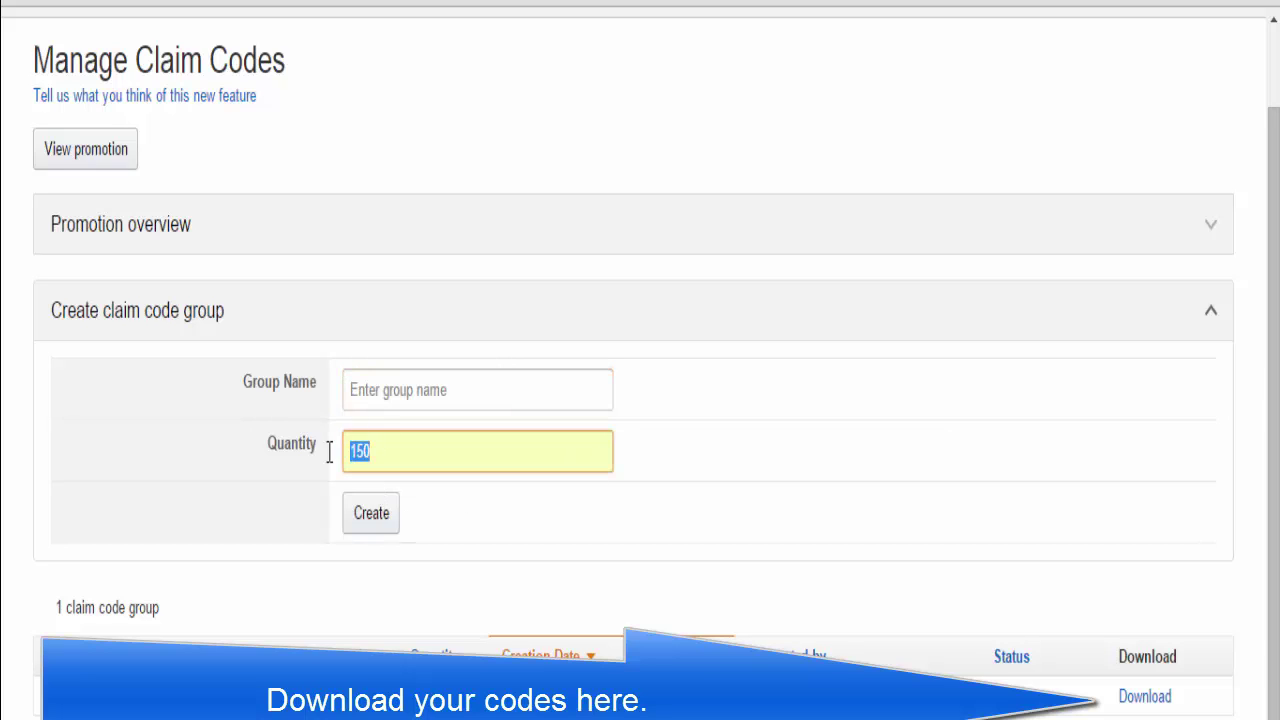
{"action": "left_click", "coordinate": [389, 449]}
{"action": "left_click", "coordinate": [457, 394]}
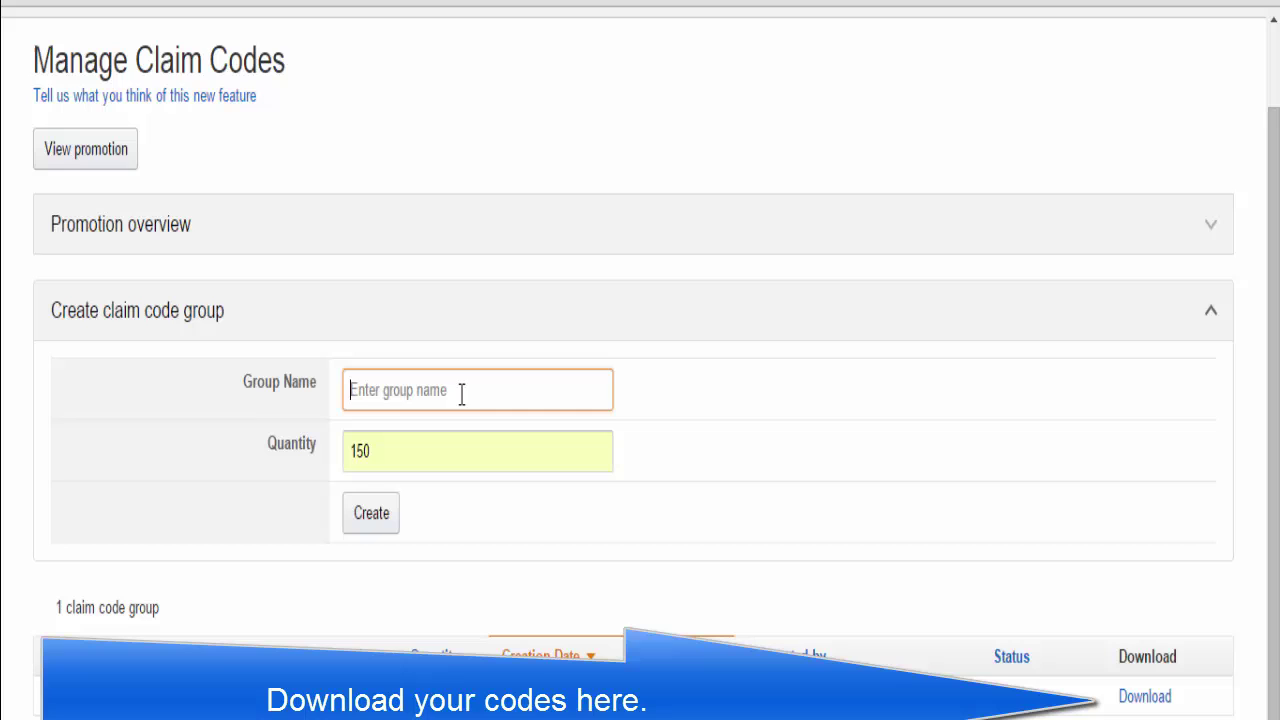
{"action": "left_click", "coordinate": [740, 394]}
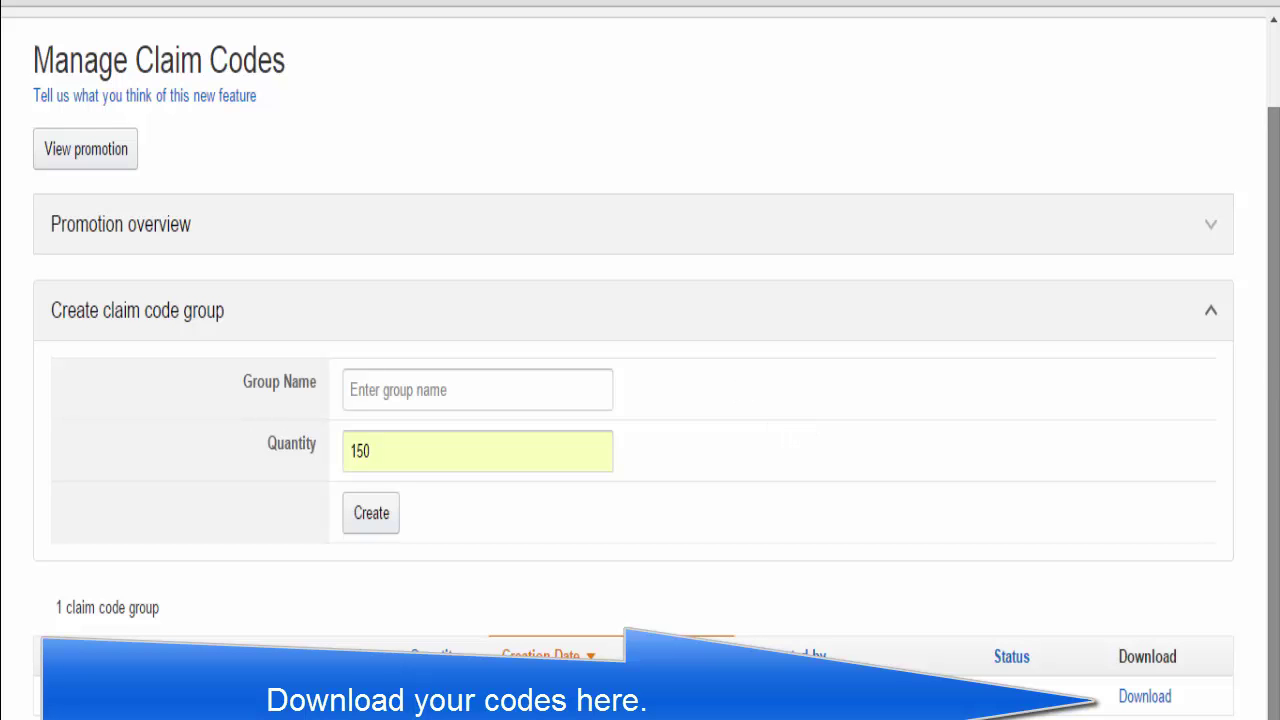
{"action": "scroll", "coordinate": [1197, 287], "scroll_direction": "up", "scroll_amount": 2}
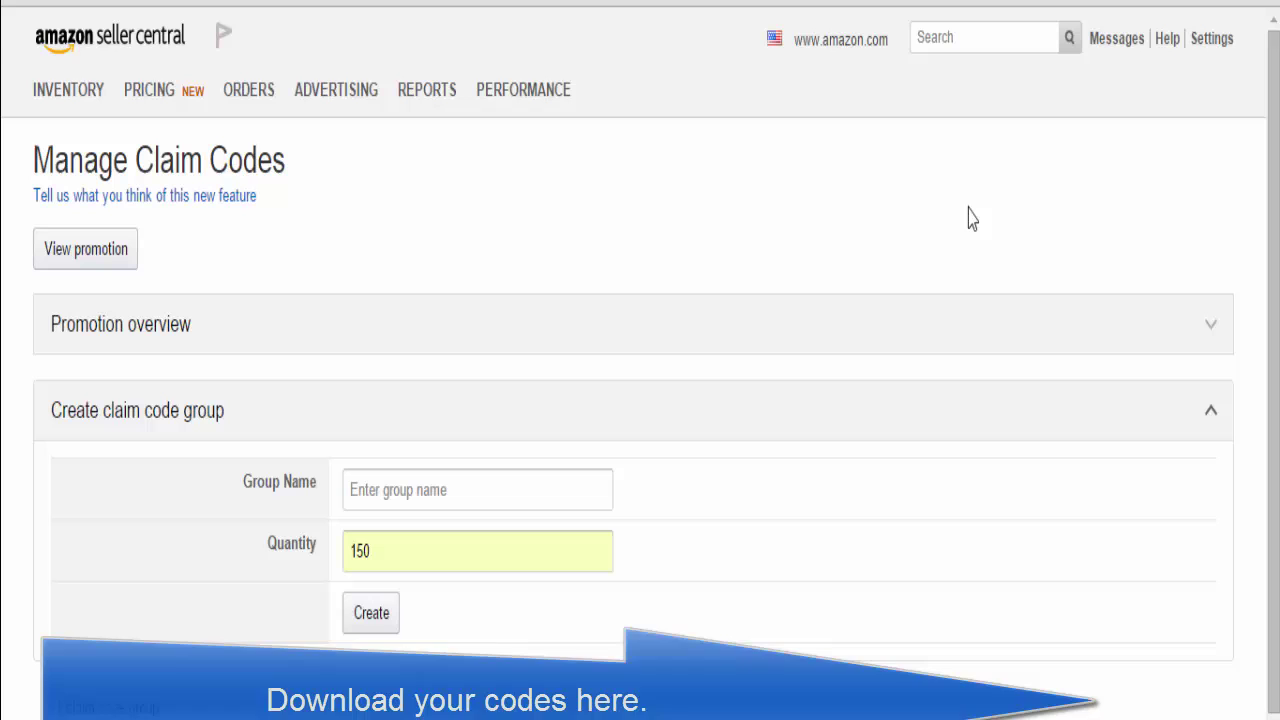